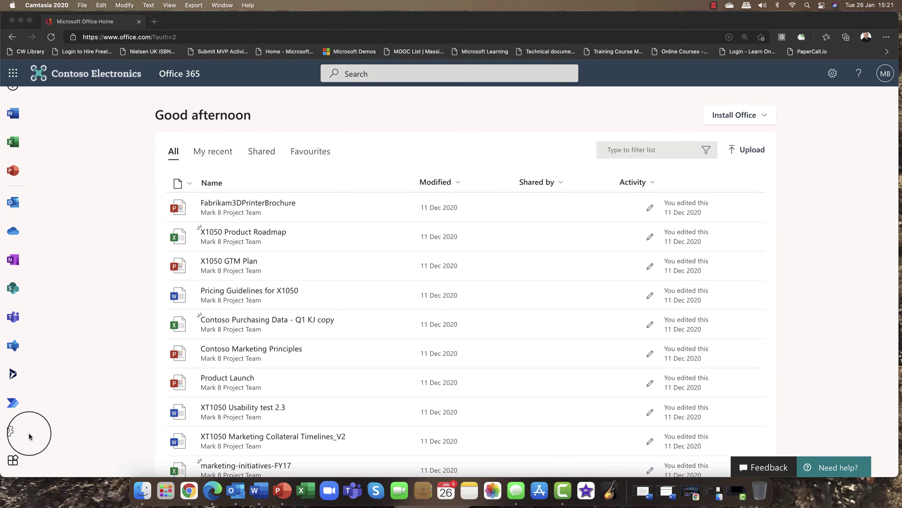
From the Microsoft 365 admin center, expand all admin sections and open the Compliance center.
left_click(10, 432)
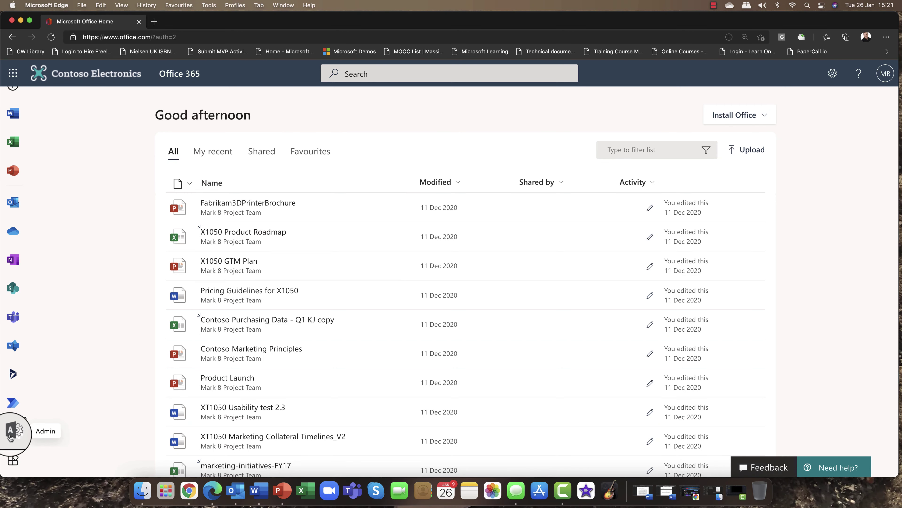
left_click(12, 435)
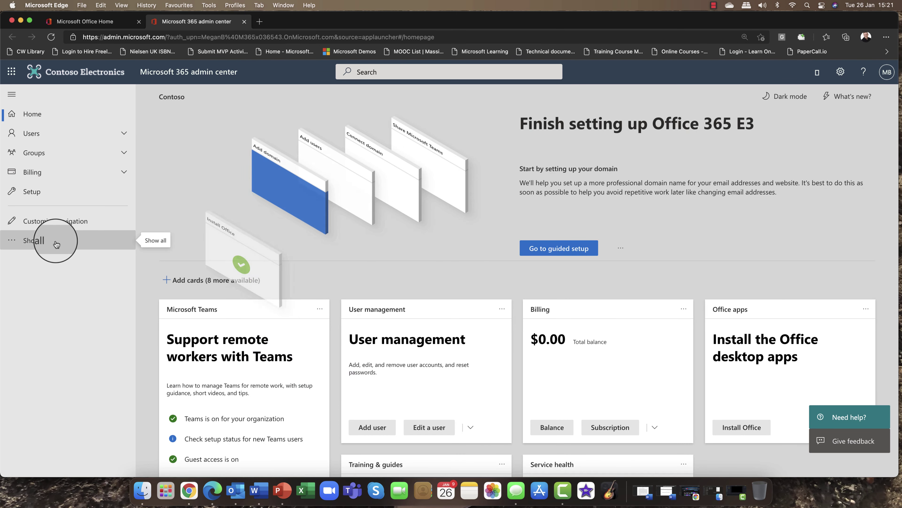
left_click(57, 244)
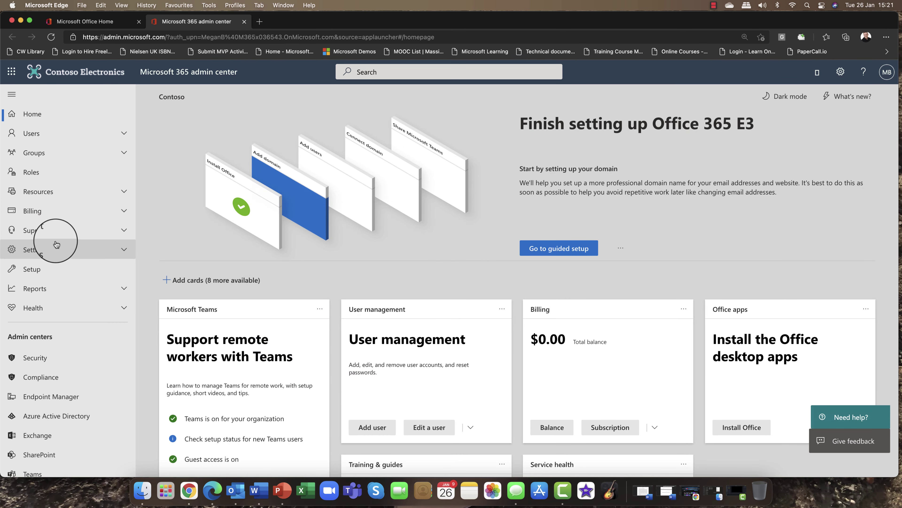
left_click(34, 382)
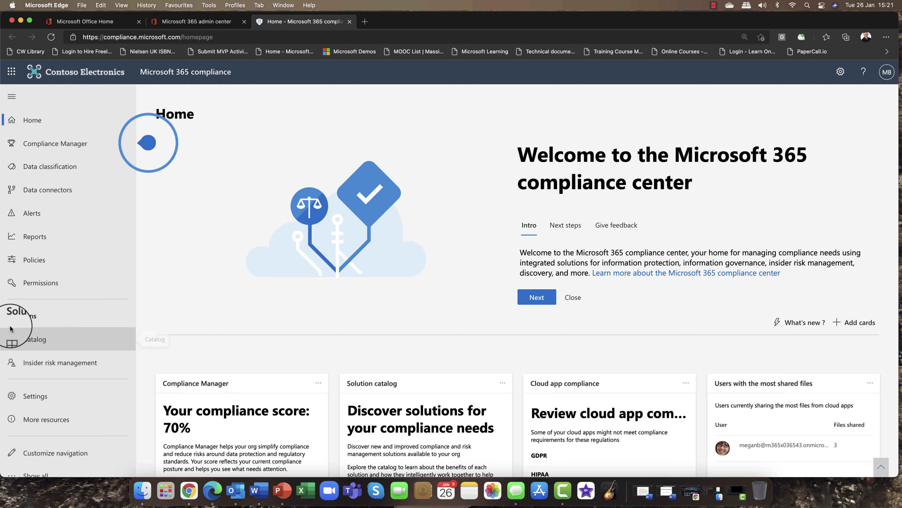
Expand the compliance center's full Solutions list to reveal Records management.
scroll(57, 344, "down", 1)
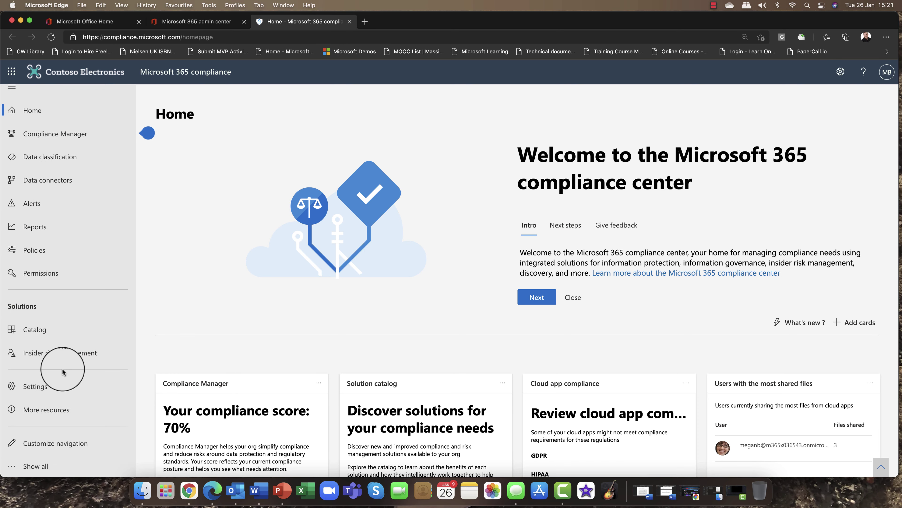
left_click(49, 468)
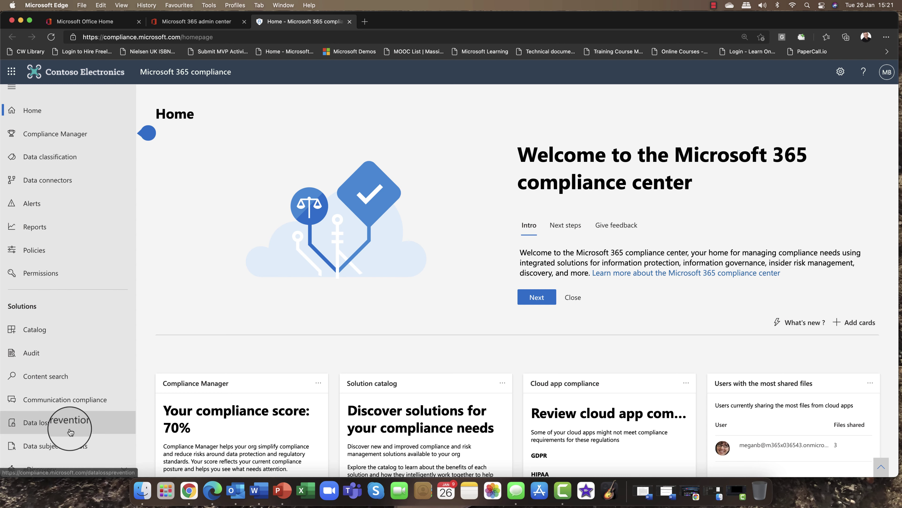
scroll(70, 432, "down", 6)
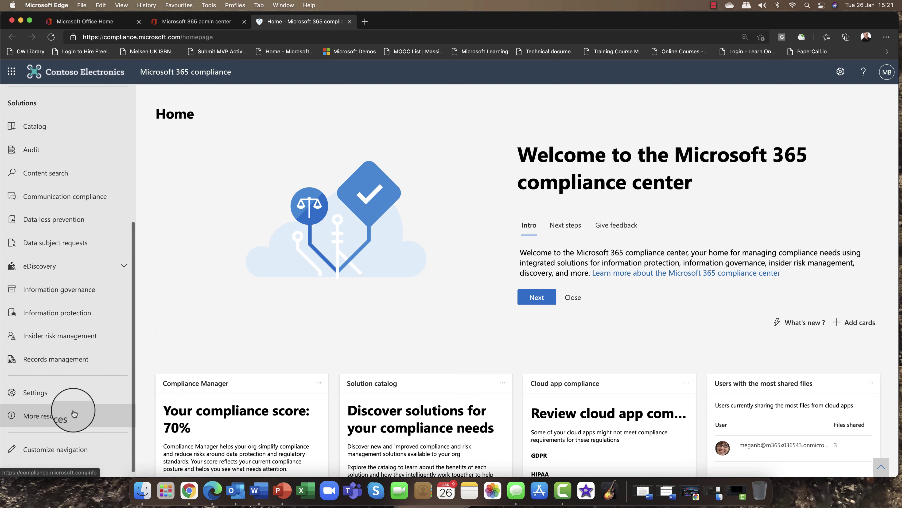
scroll(89, 401, "up", 1)
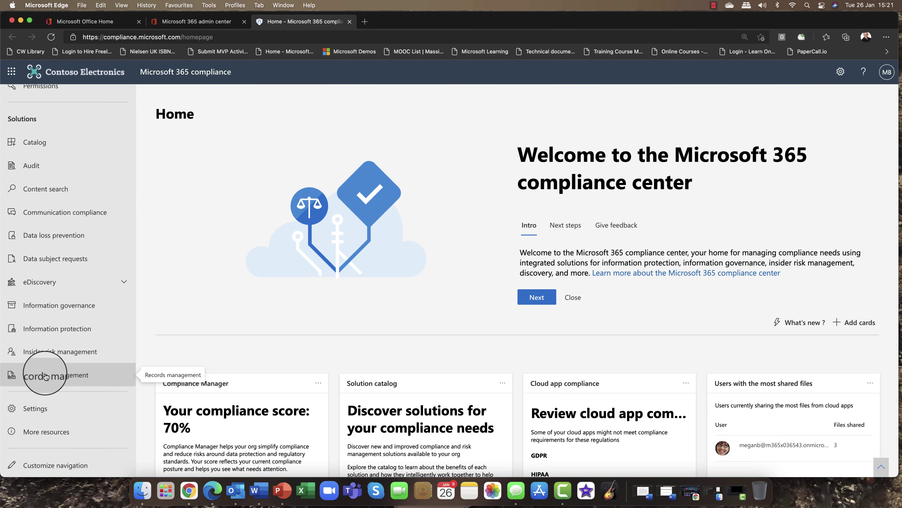
Open Records management from the Solutions list.
left_click(42, 376)
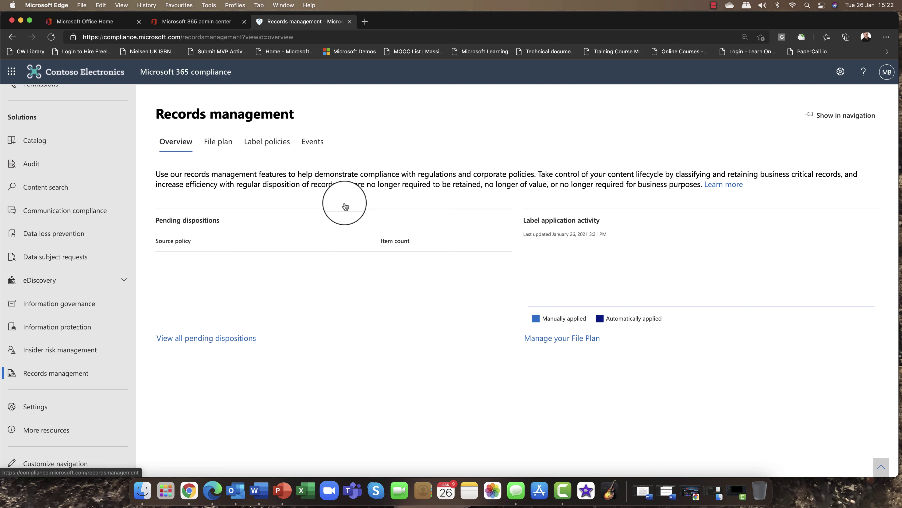
Switch to the File plan tab listing the eight existing retention labels.
left_click(221, 149)
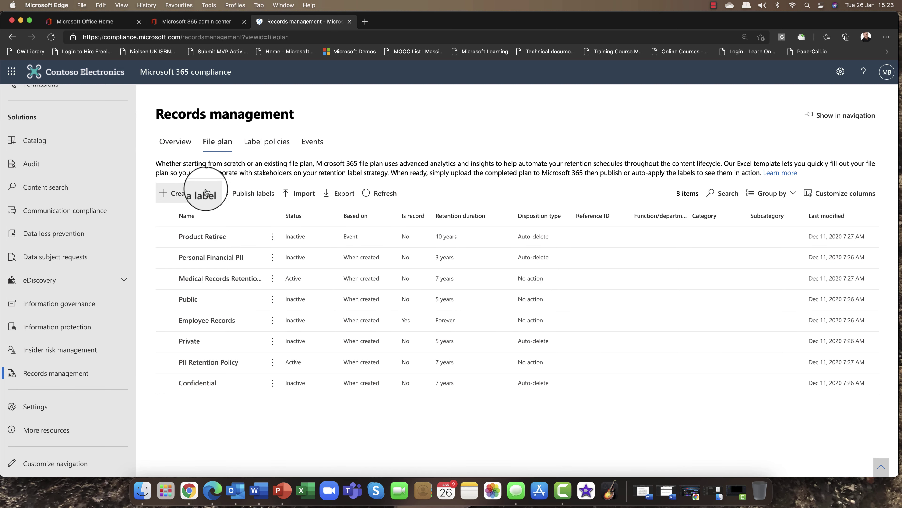
Start a new retention label named 'UK Tax Records', leaving both descriptions blank.
left_click(181, 194)
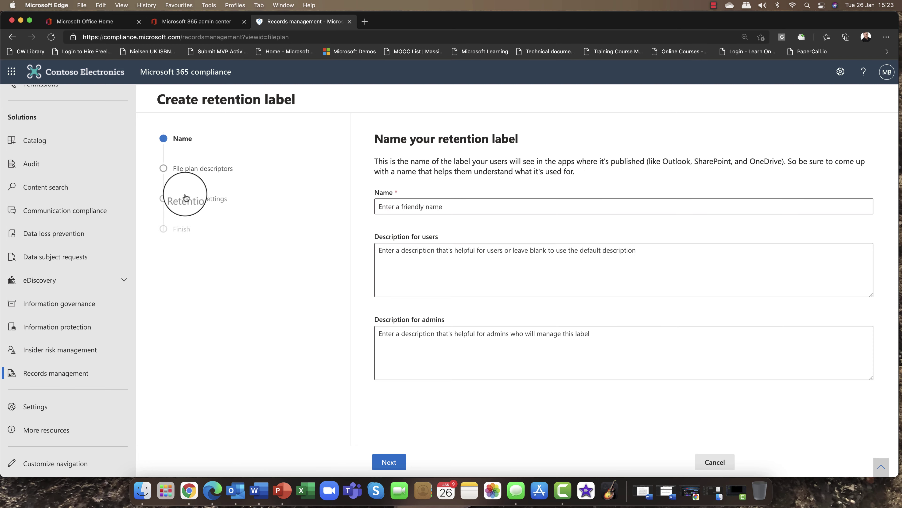
left_click(495, 207)
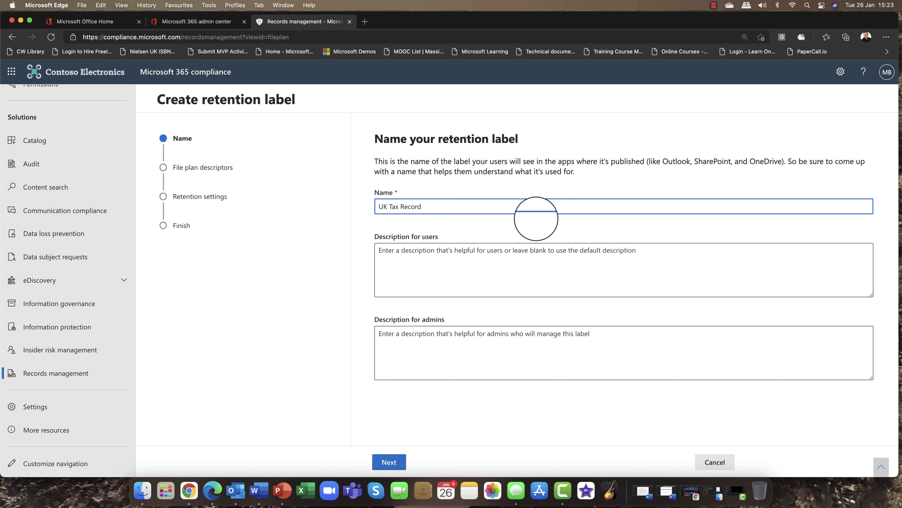
type("s")
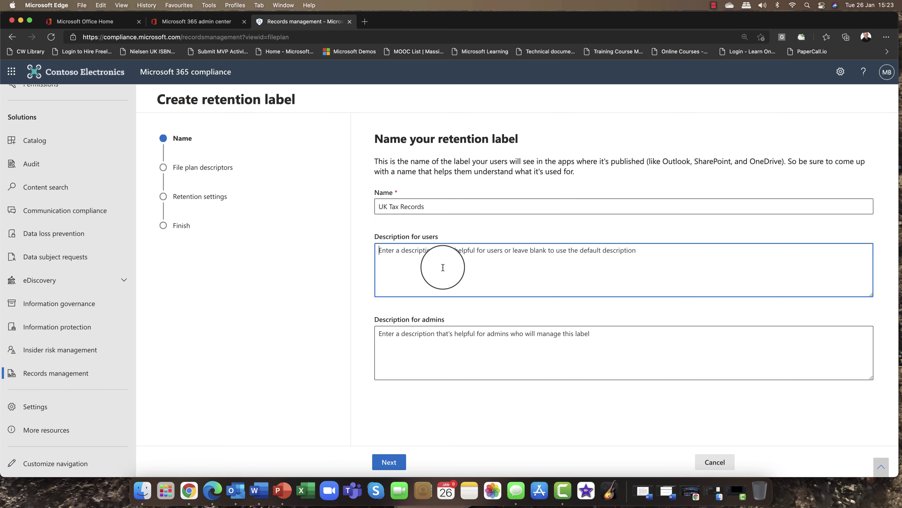
left_click(431, 334)
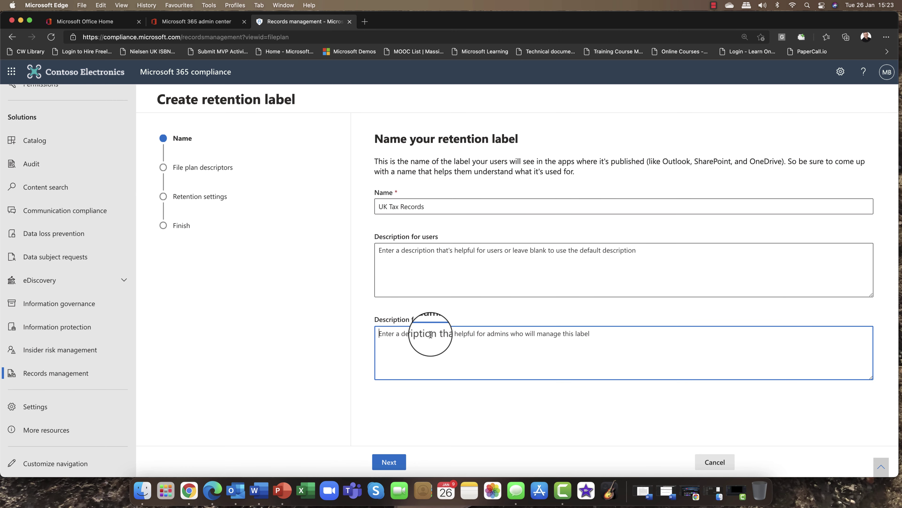
left_click(392, 463)
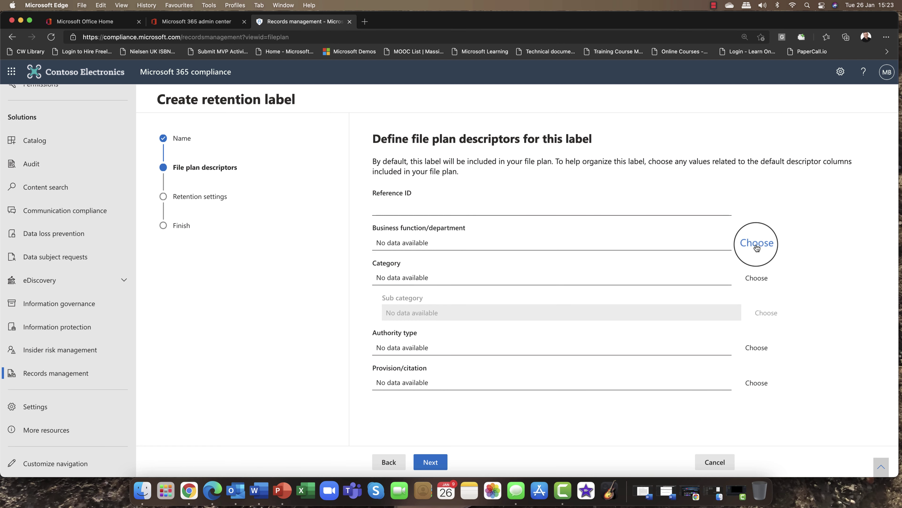
Set the label's business function/department to Finance.
left_click(390, 242)
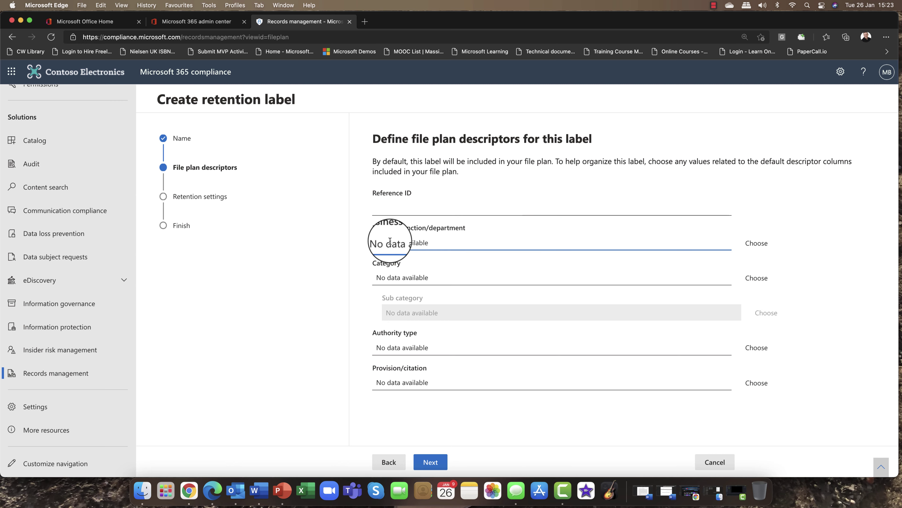
left_click(764, 244)
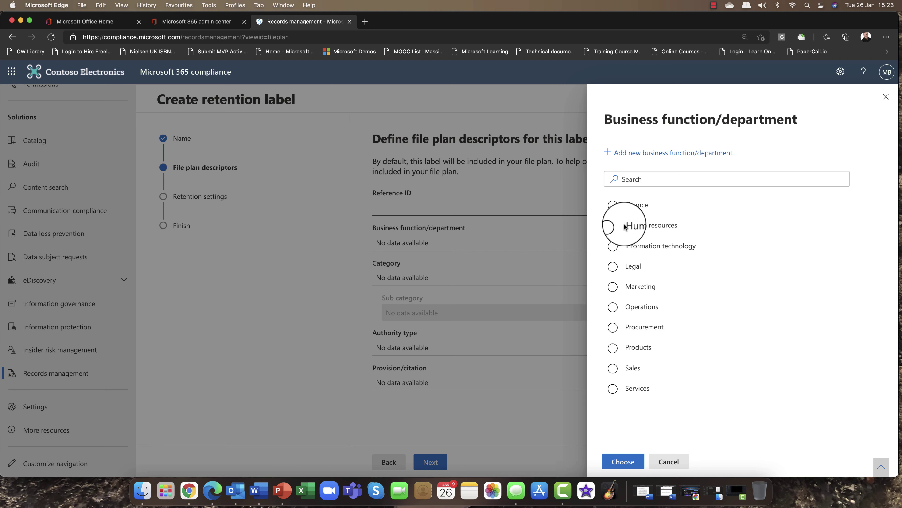
left_click(613, 205)
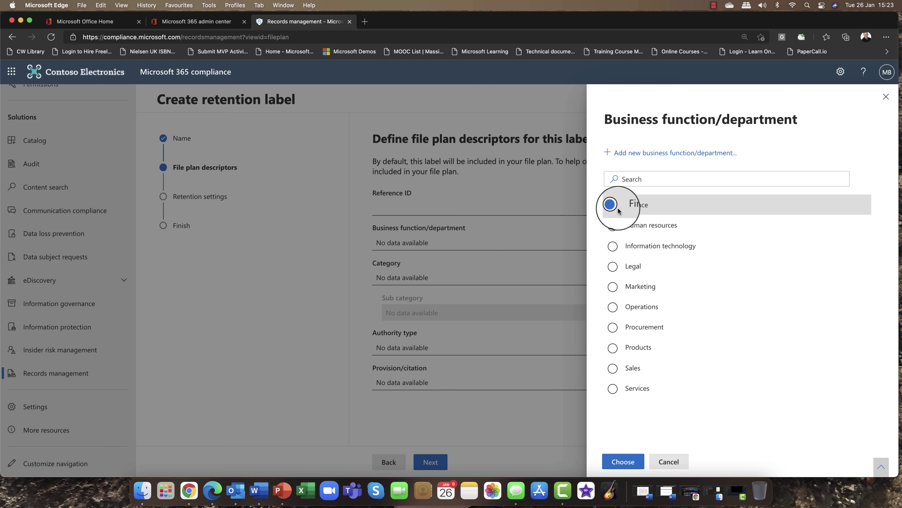
left_click(612, 225)
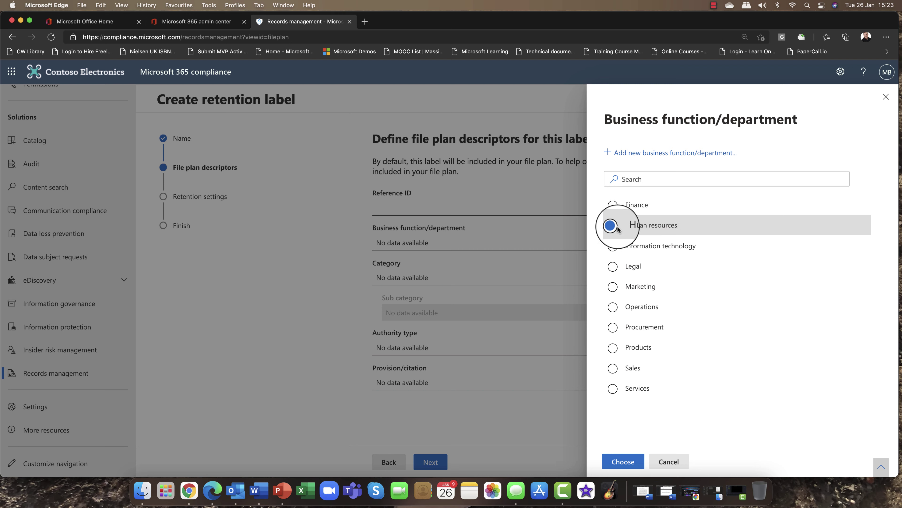
left_click(618, 249)
left_click(618, 268)
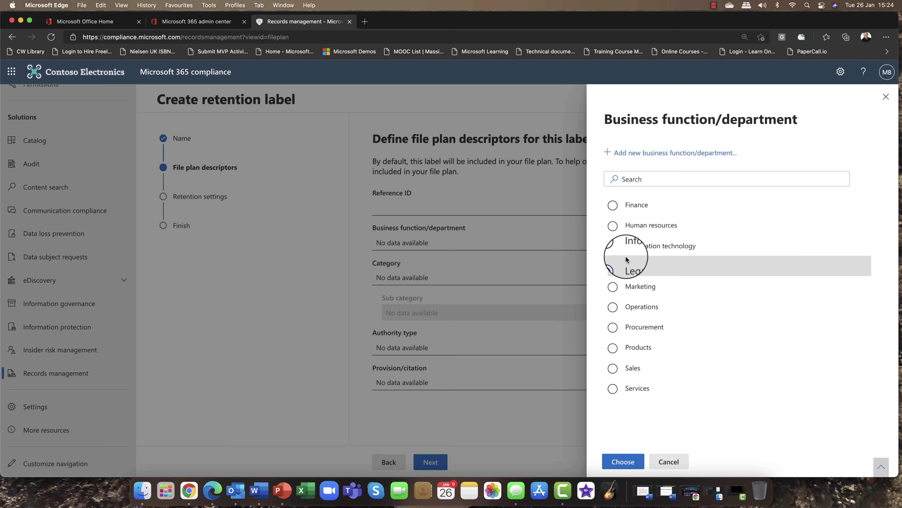
left_click(613, 205)
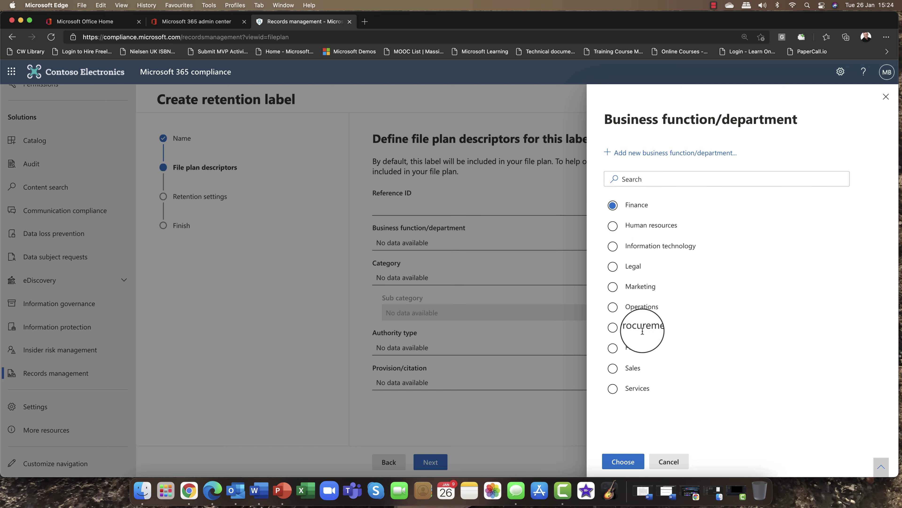
left_click(623, 462)
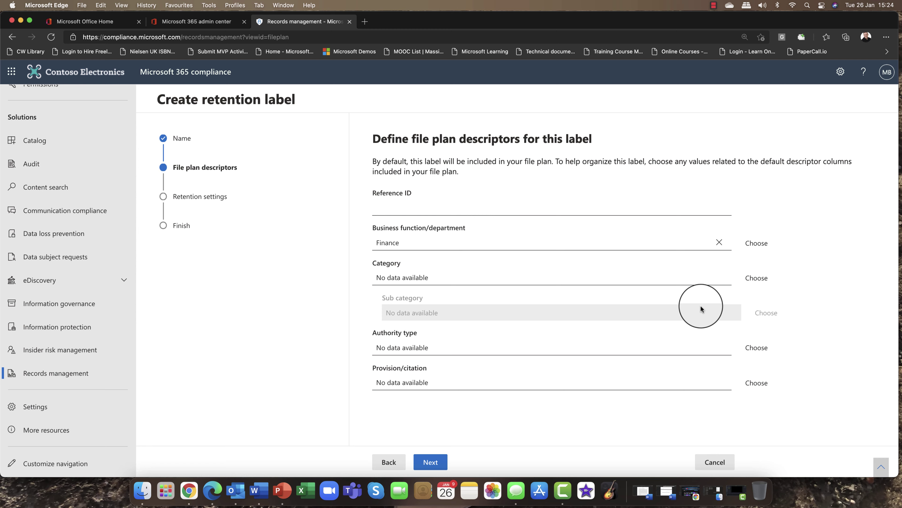
Set the label's category to Financial statements.
left_click(756, 278)
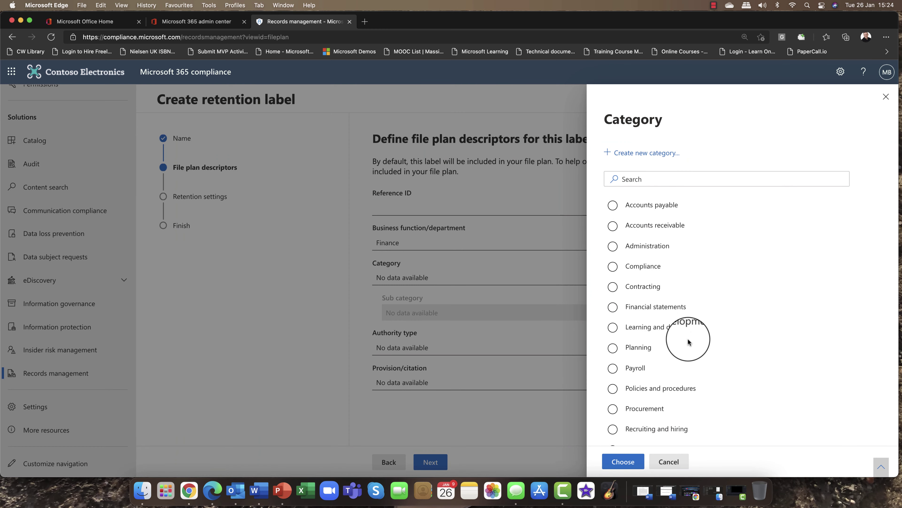
left_click(613, 307)
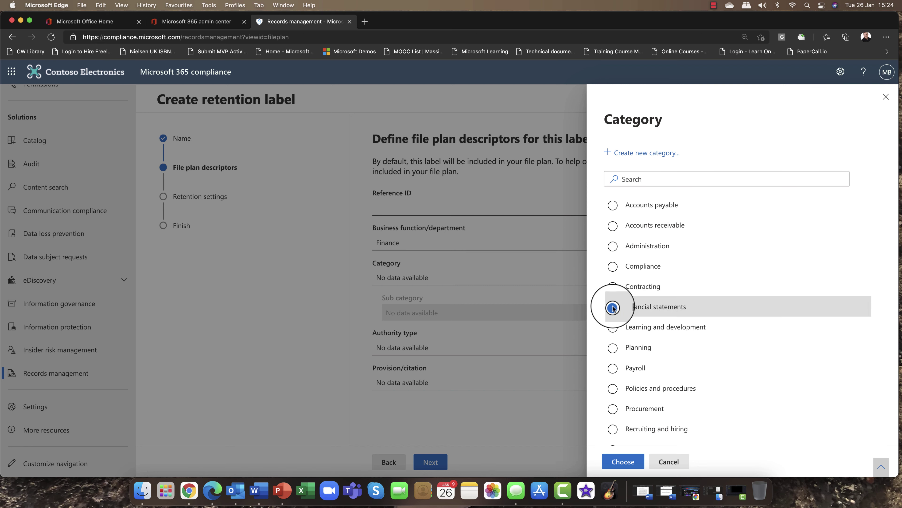
left_click(613, 368)
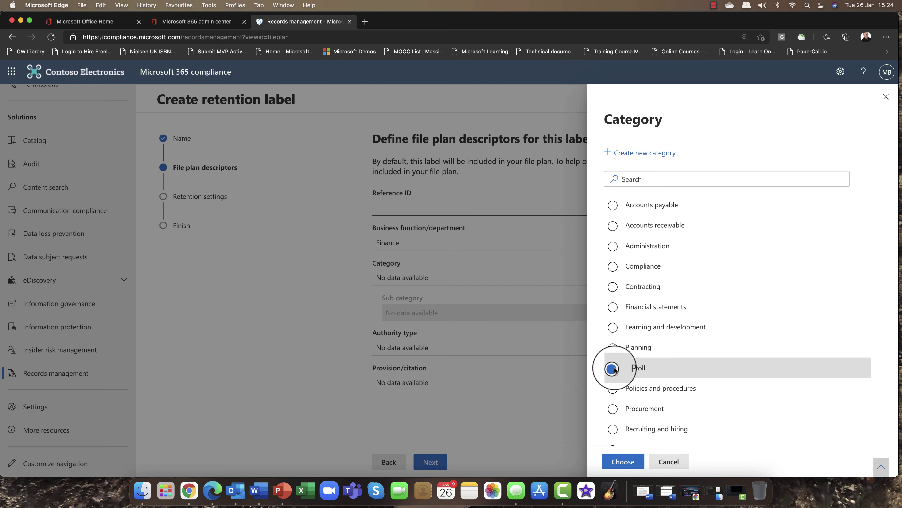
left_click(613, 307)
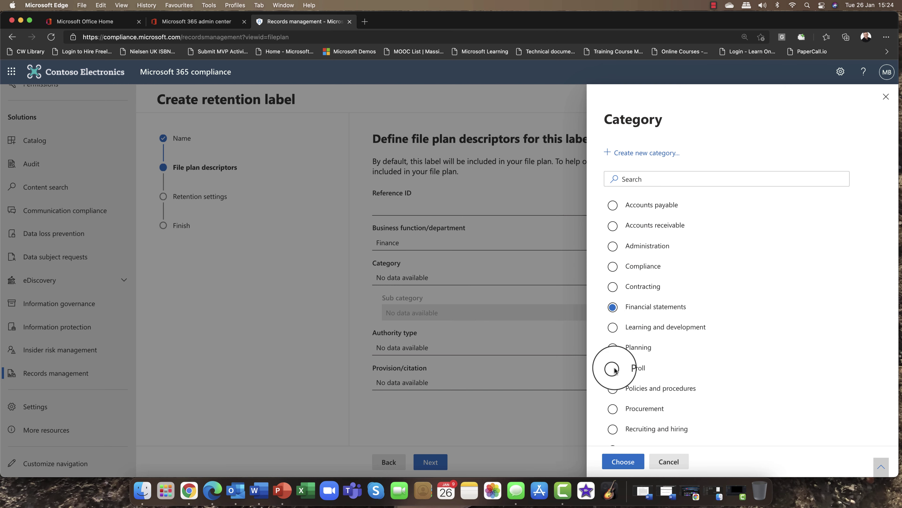
left_click(624, 461)
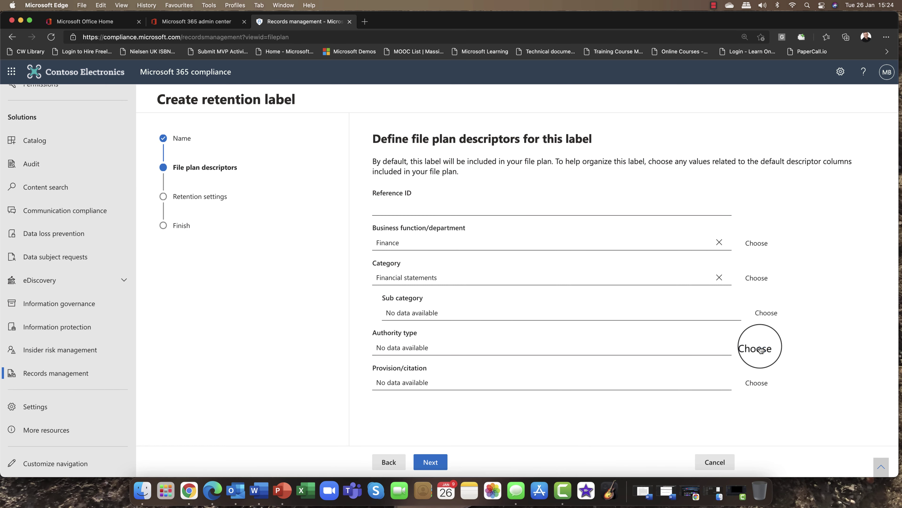
Set the authority type to Regulatory and bring up the provision/citation list.
left_click(760, 349)
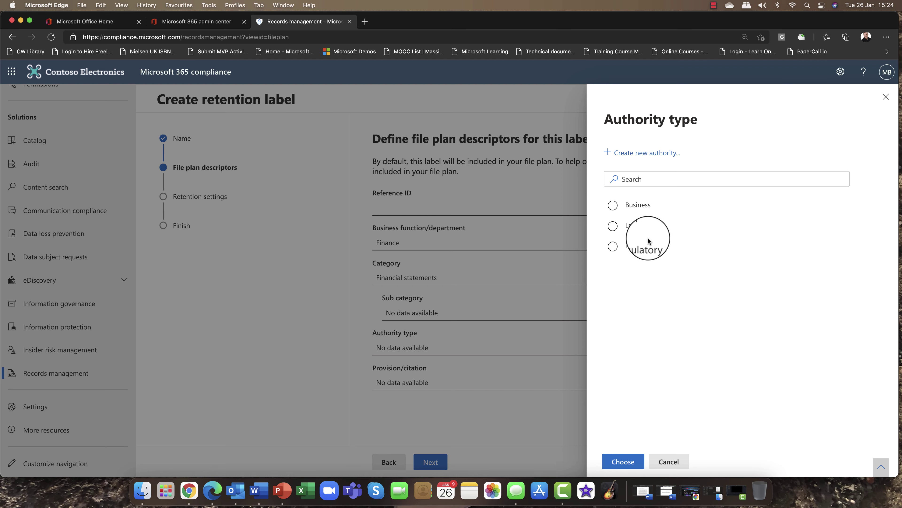
left_click(613, 245)
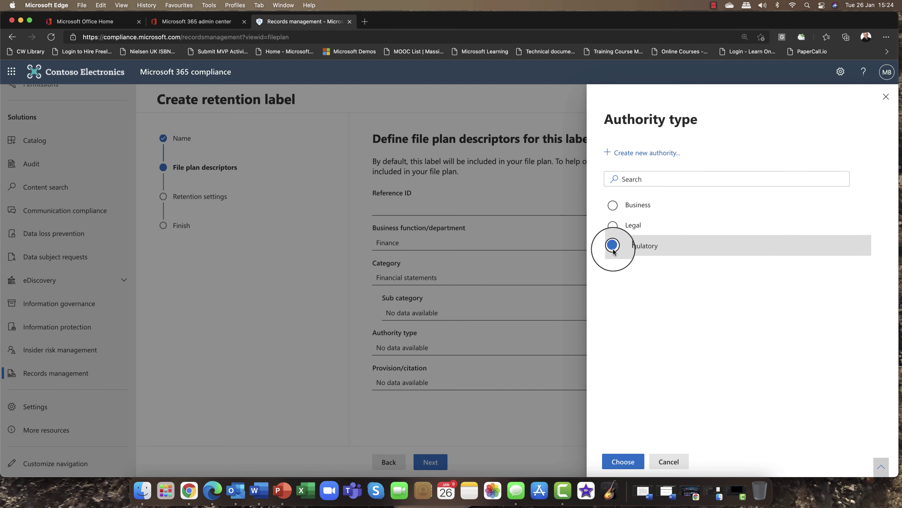
left_click(613, 225)
left_click(613, 246)
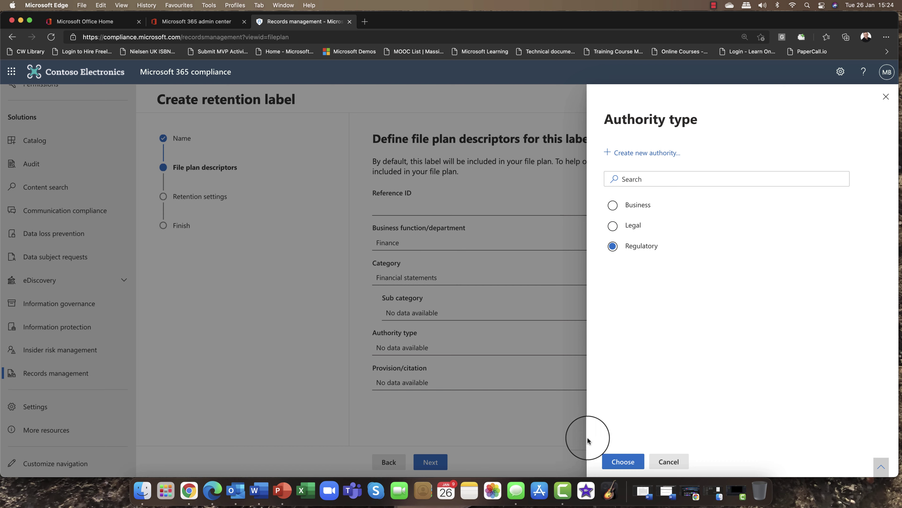
left_click(623, 461)
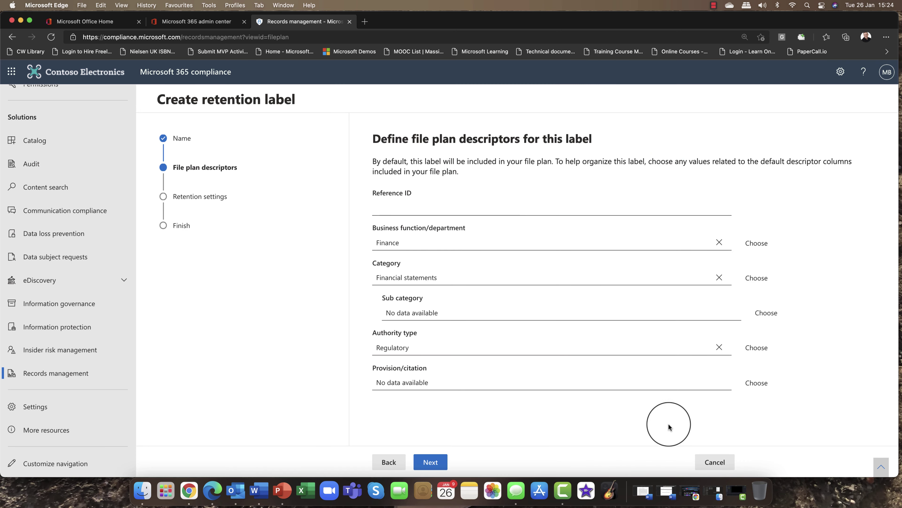
left_click(757, 383)
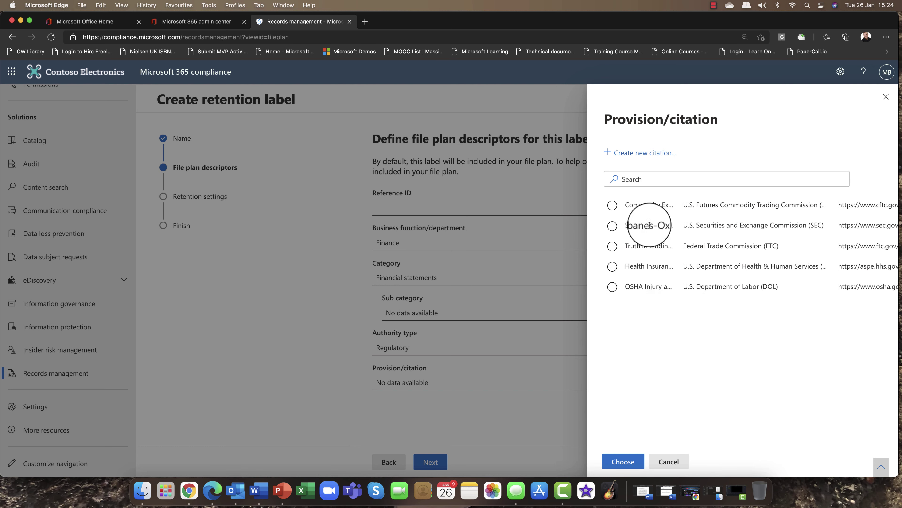
Choose Sarbanes-Oxley Act of 2002 as the provision/citation, abandoning a new citation draft.
left_click(614, 227)
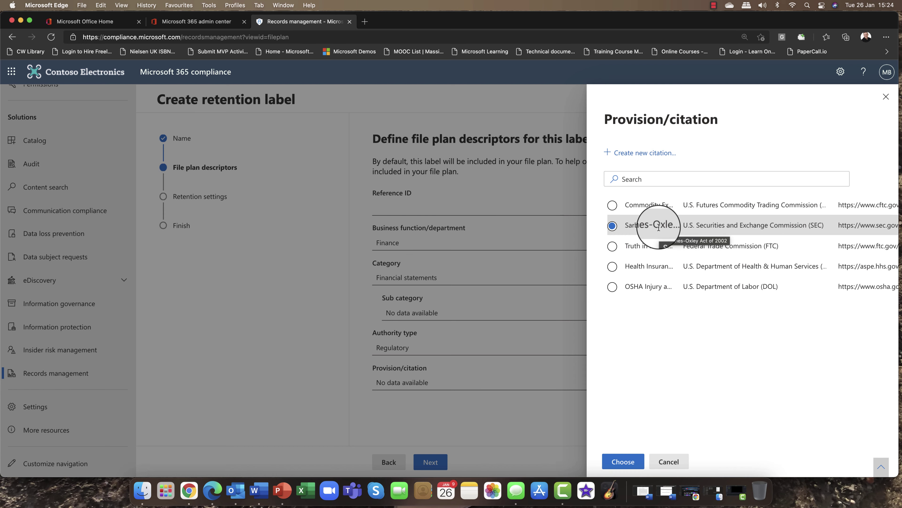
left_click(653, 155)
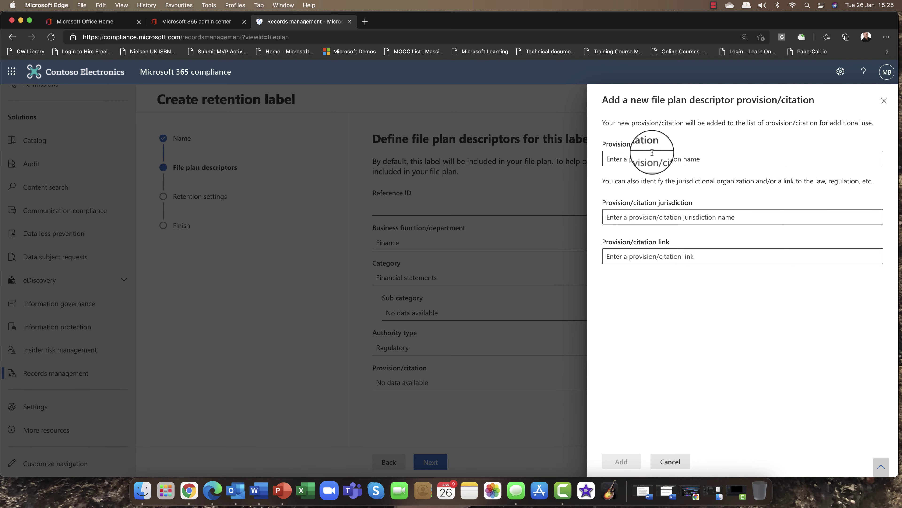
left_click(669, 461)
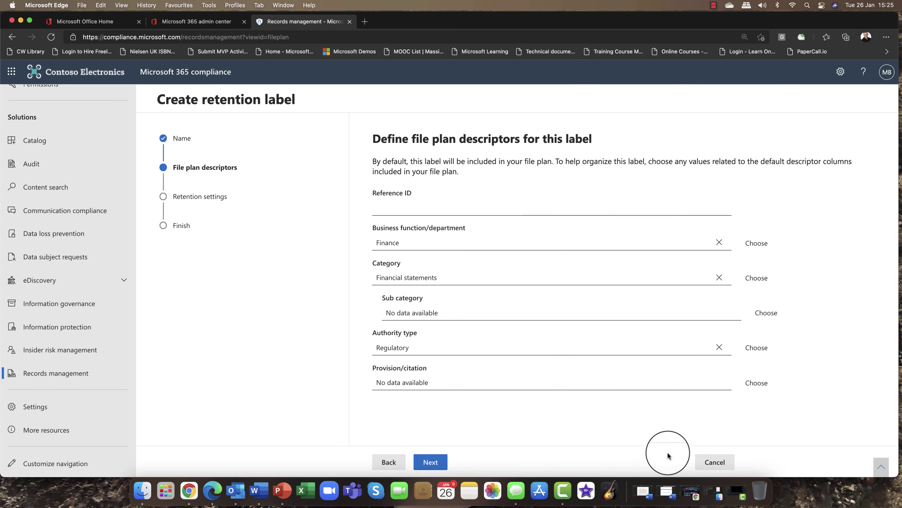
left_click(757, 383)
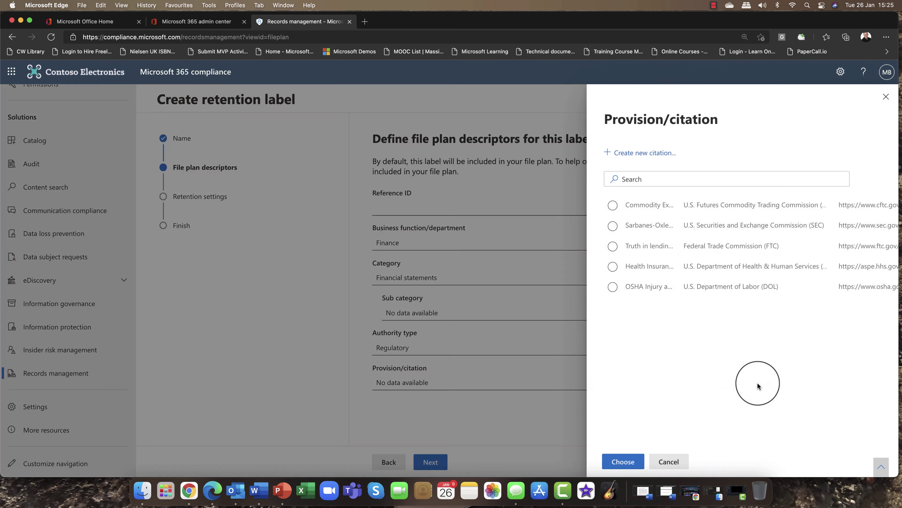
left_click(613, 225)
left_click(623, 461)
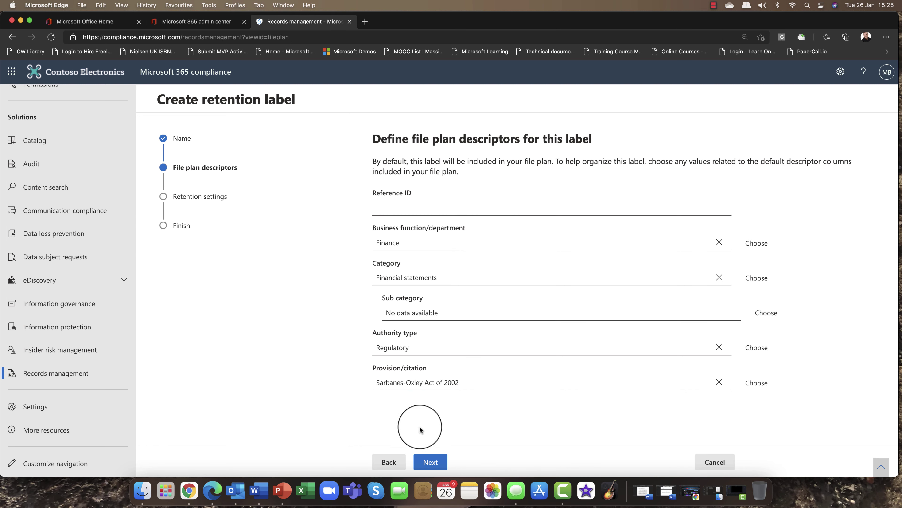
Advance to Retention settings and keep the retention period at 7 years.
left_click(429, 461)
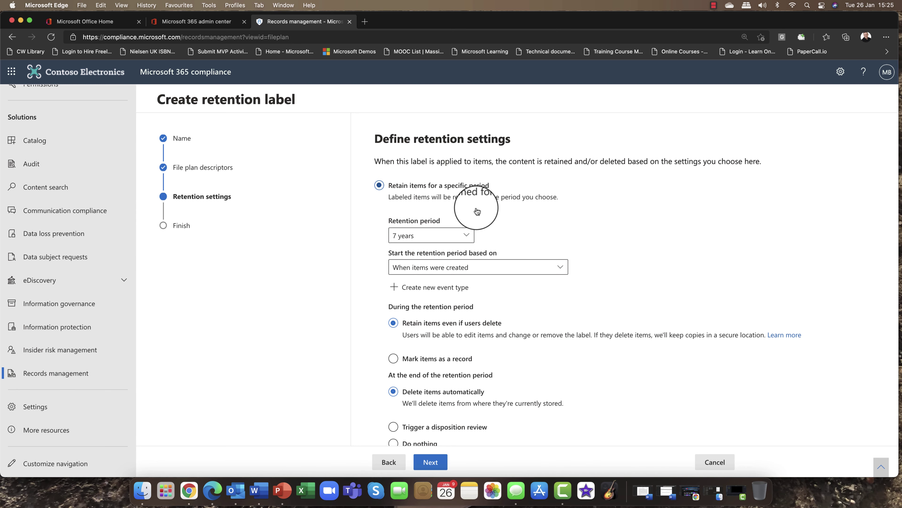
scroll(477, 211, "down", 1)
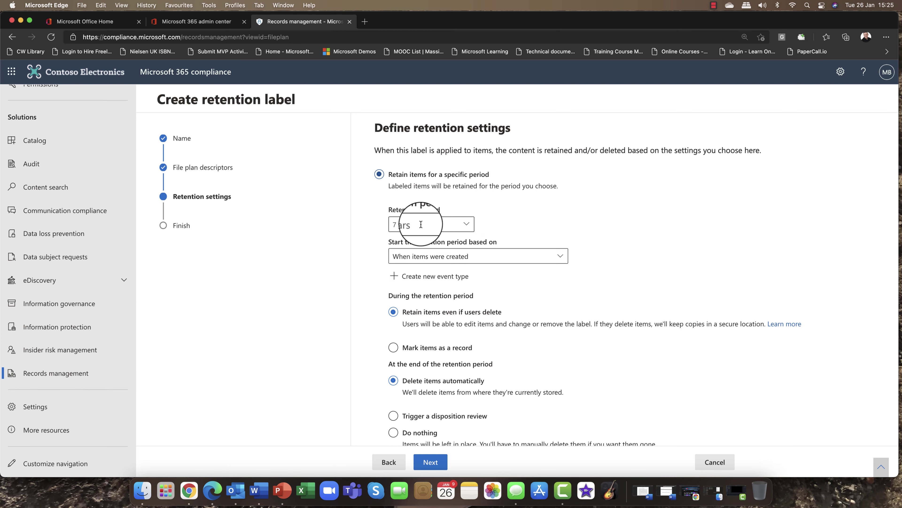
scroll(421, 224, "down", 2)
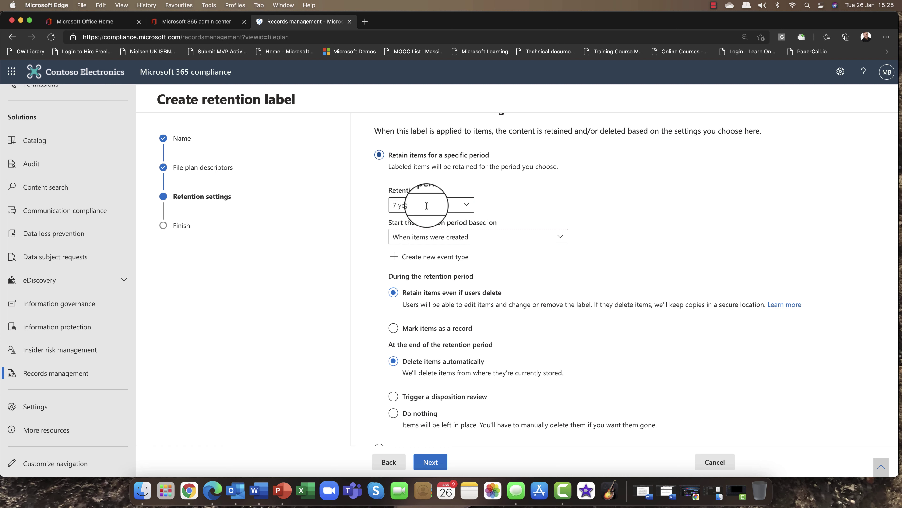
left_click(466, 205)
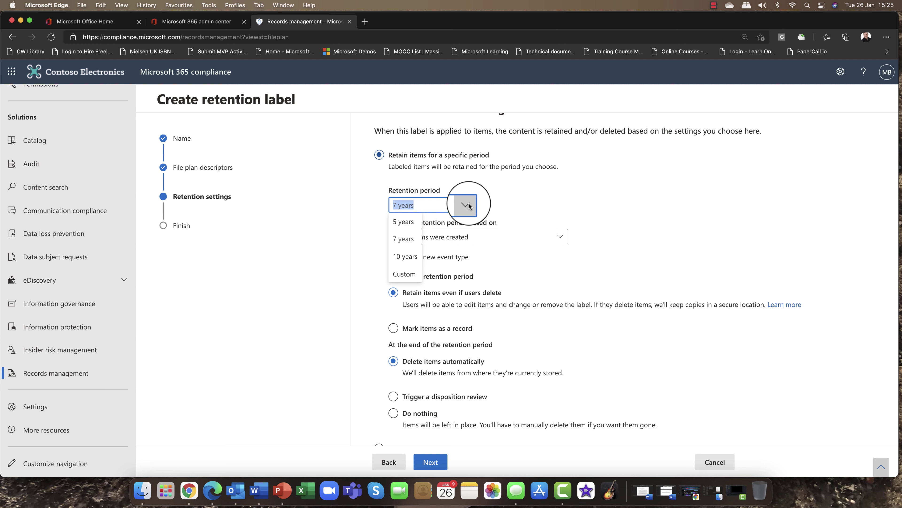
left_click(518, 200)
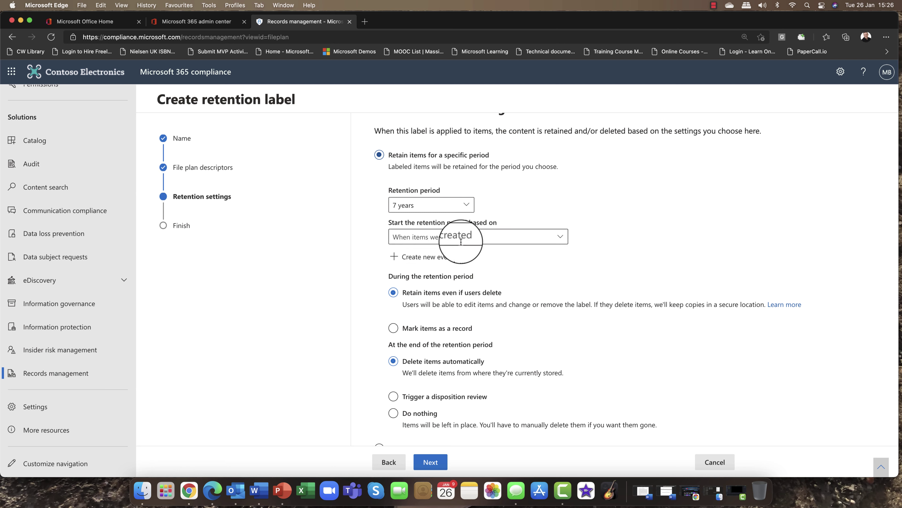
left_click(484, 241)
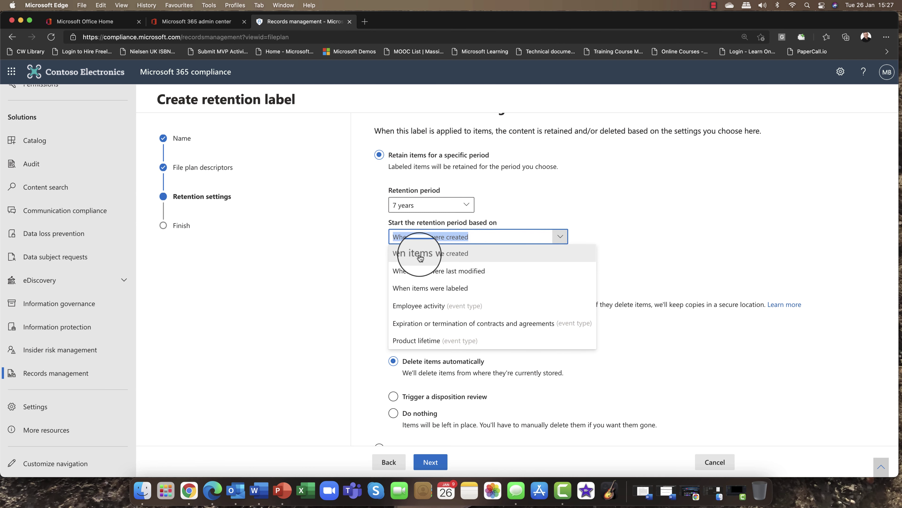
left_click(440, 258)
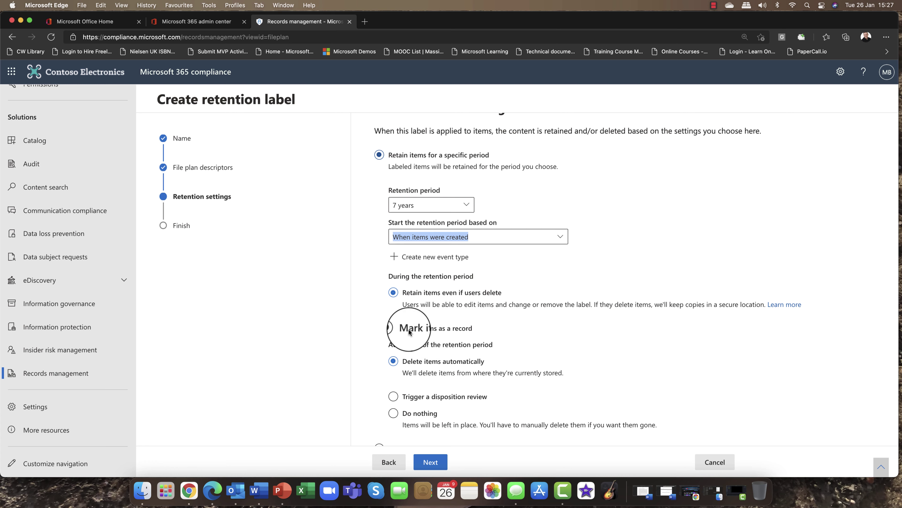
left_click(393, 326)
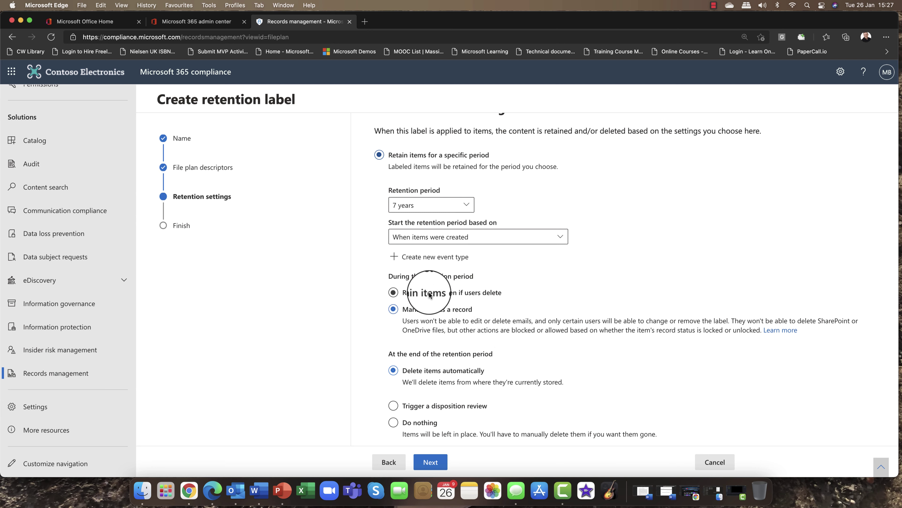
key("shift+Tab")
left_click(393, 292)
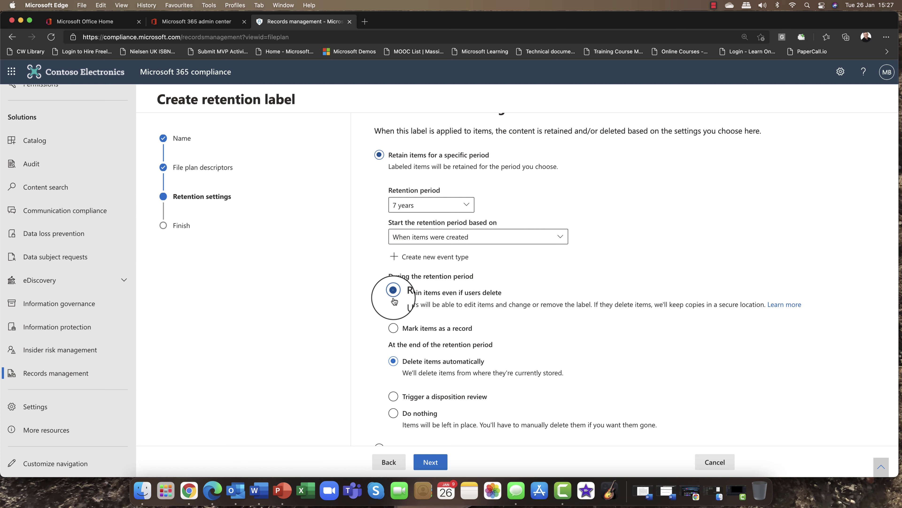
scroll(432, 332, "down", 3)
scroll(431, 333, "down", 1)
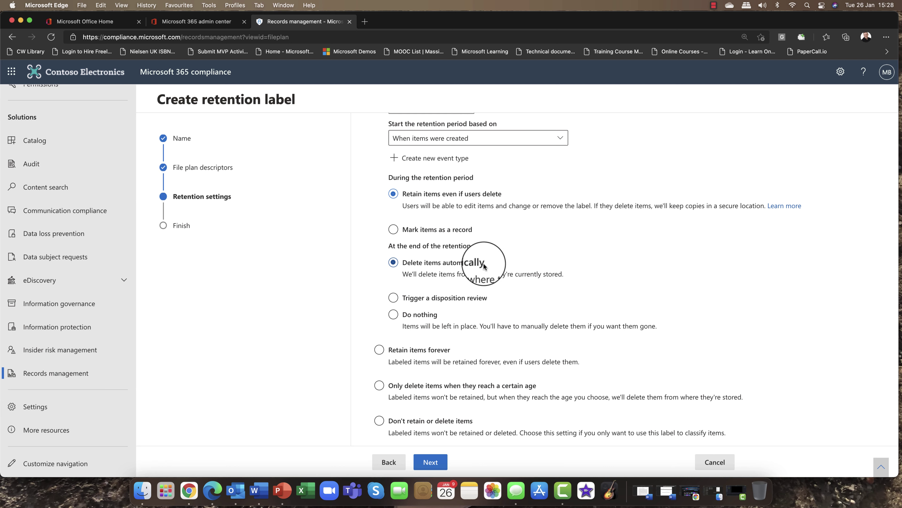
Choose Trigger a disposition review at period end, after trying retain-forever, delete-only and no-action options.
left_click(393, 297)
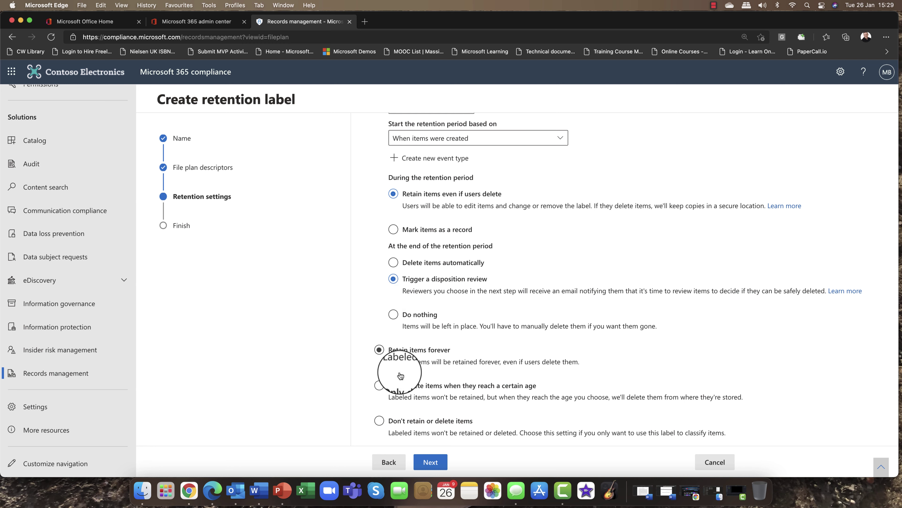
left_click(380, 351)
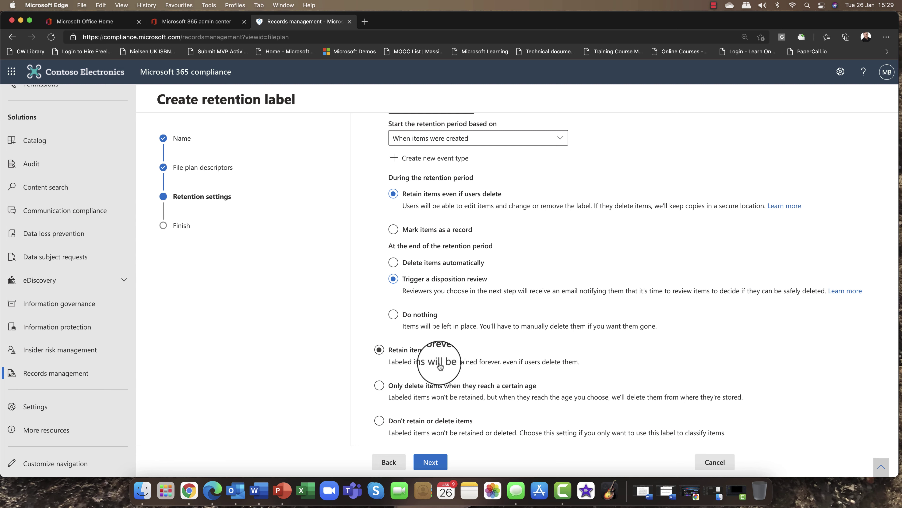
left_click(458, 386)
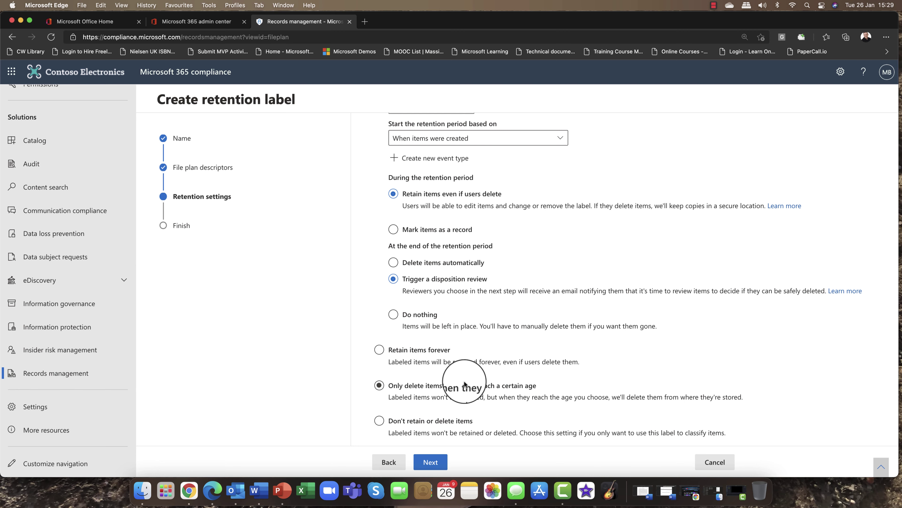
scroll(448, 390, "down", 1)
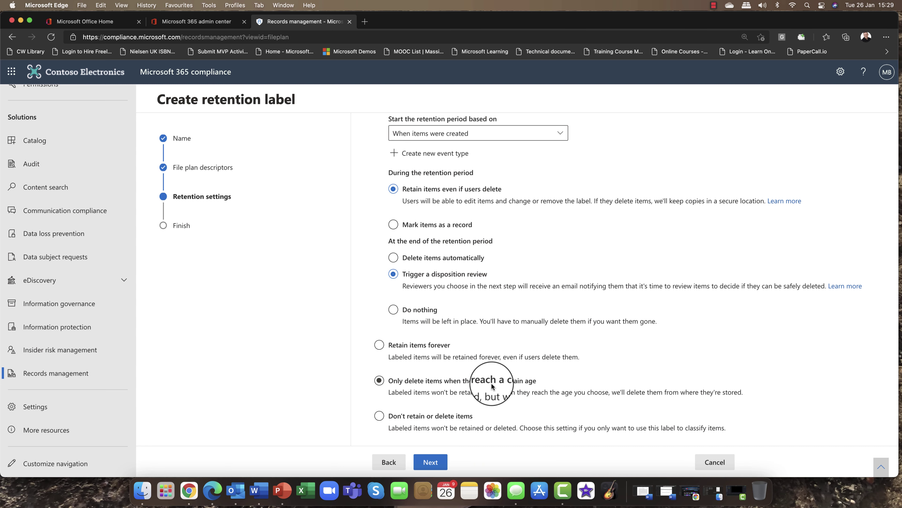
left_click(423, 190)
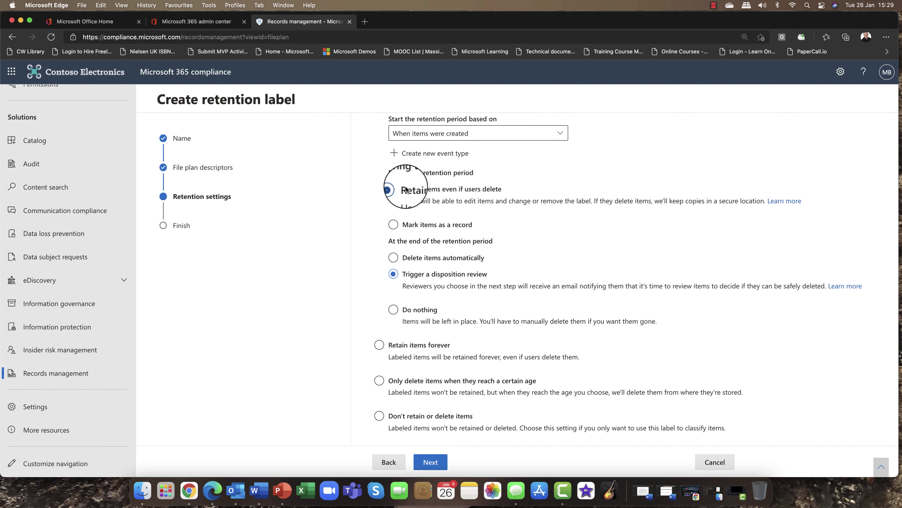
scroll(406, 189, "up", 3)
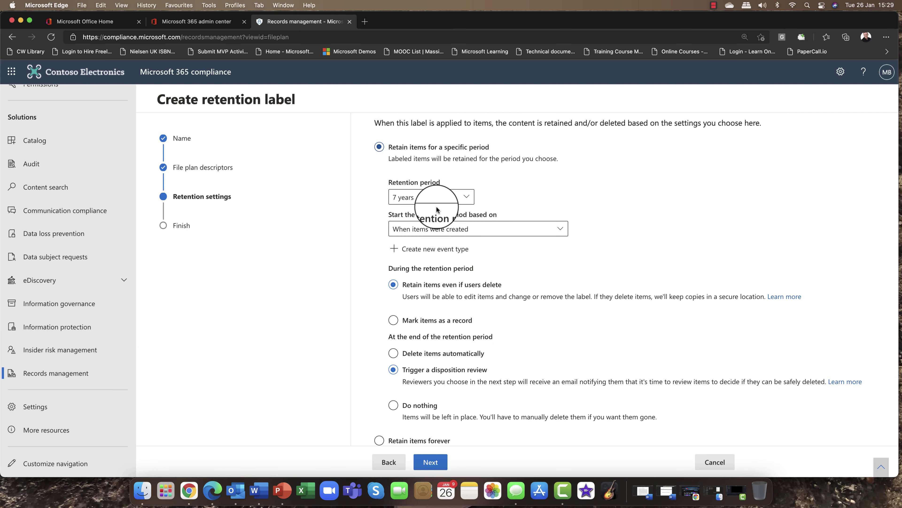
scroll(437, 210, "down", 3)
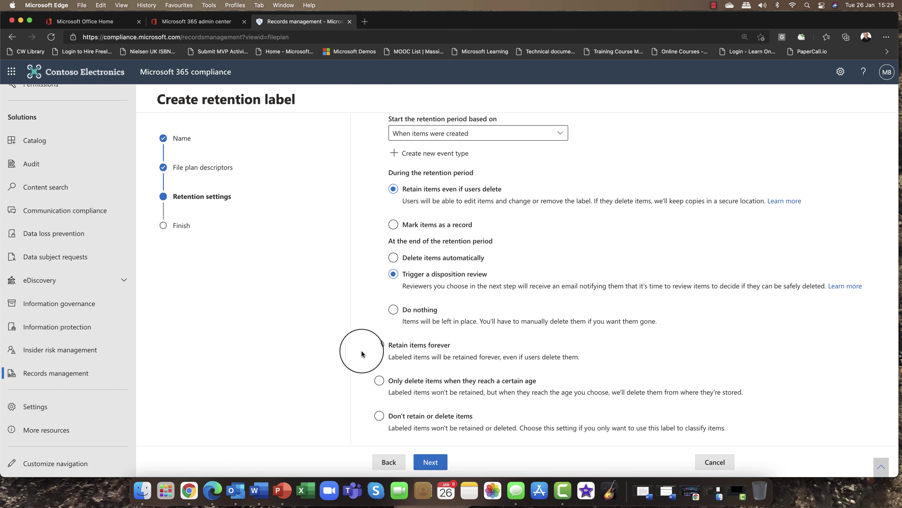
left_click(391, 383)
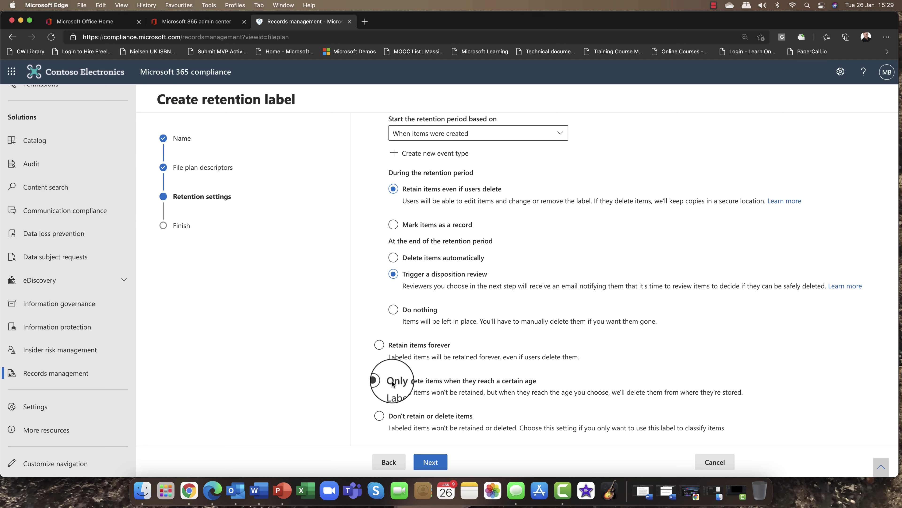
left_click(419, 423)
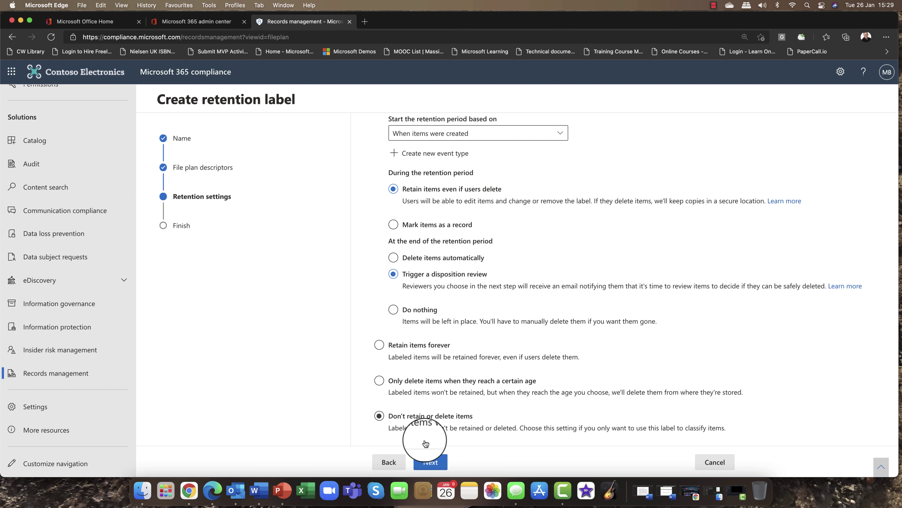
left_click(428, 455)
Search for and add the suggested user as disposition reviewer, then reach Review and finish.
left_click(431, 468)
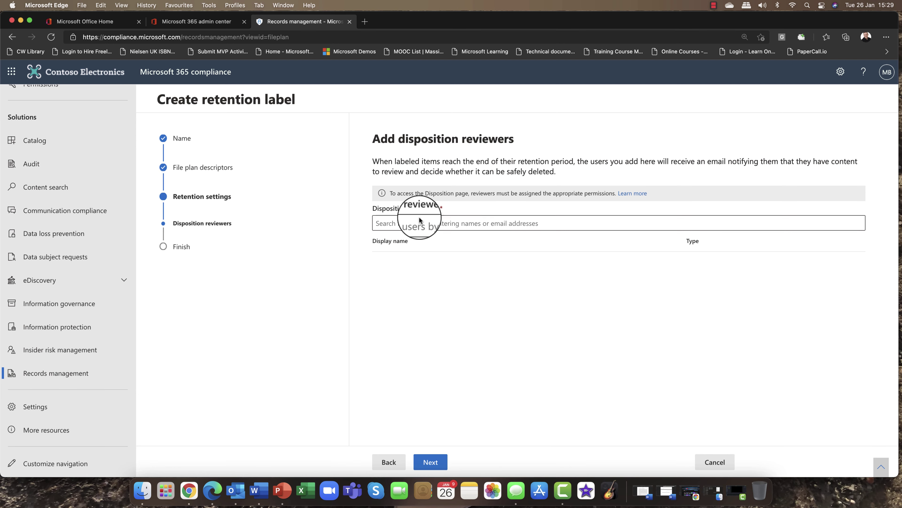
left_click(430, 223)
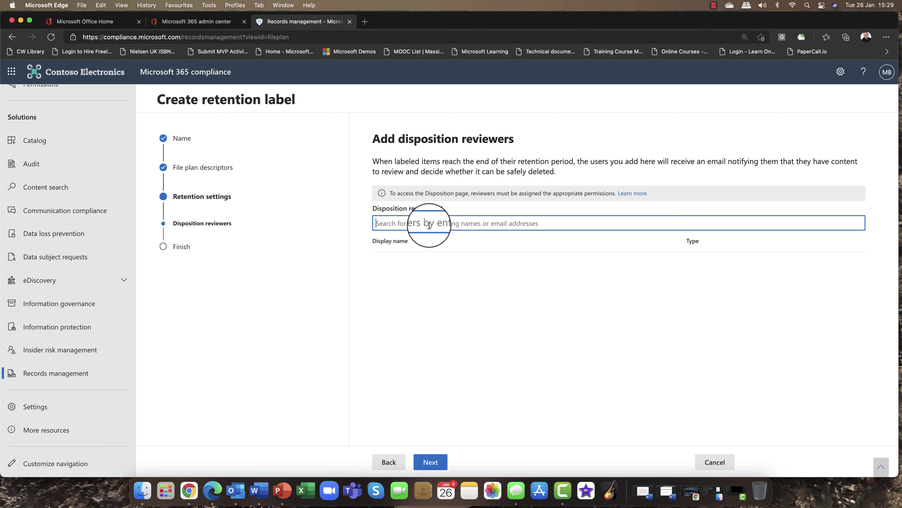
type("meg")
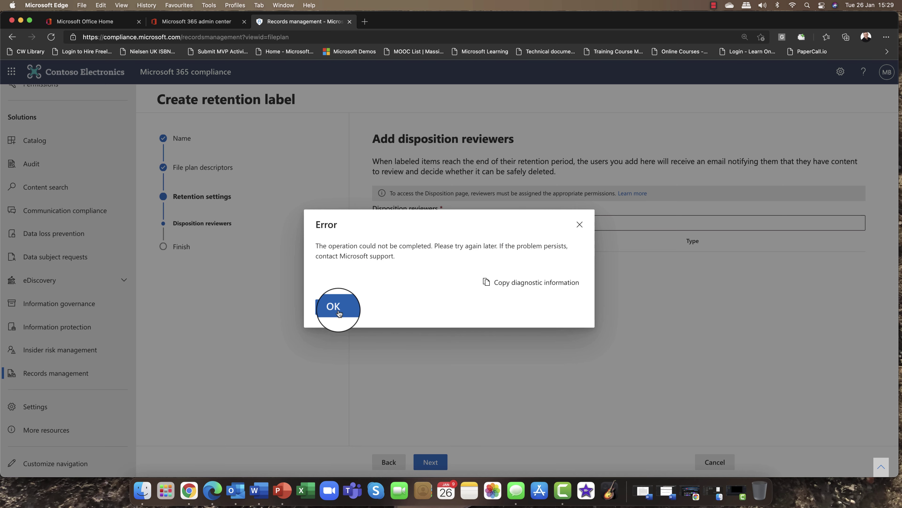
left_click(334, 306)
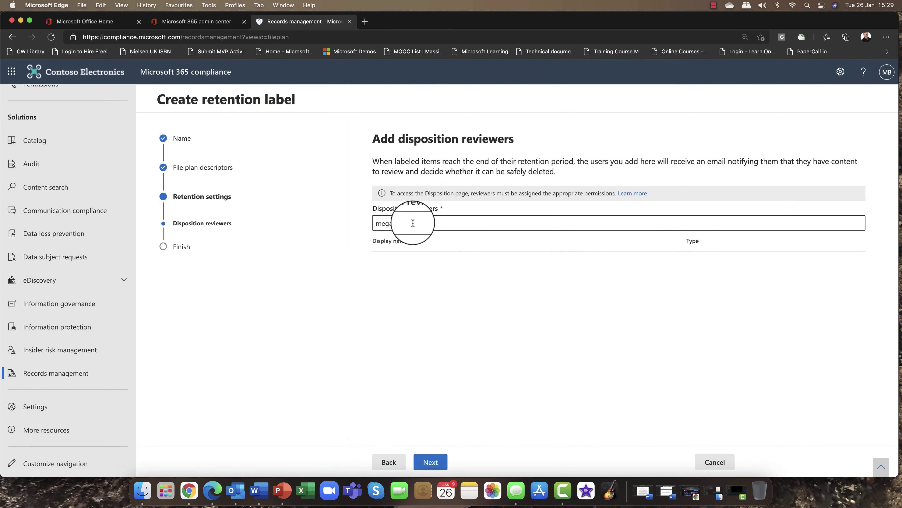
double_click(383, 223)
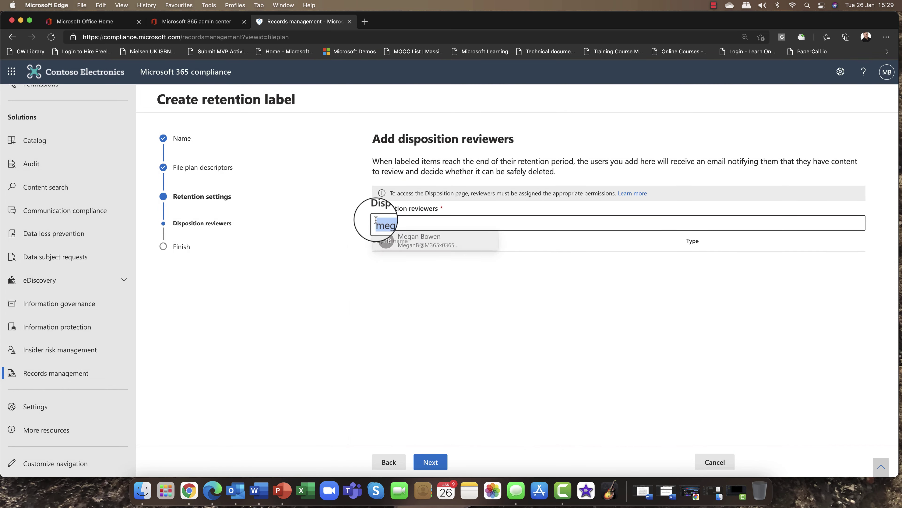
left_click(418, 243)
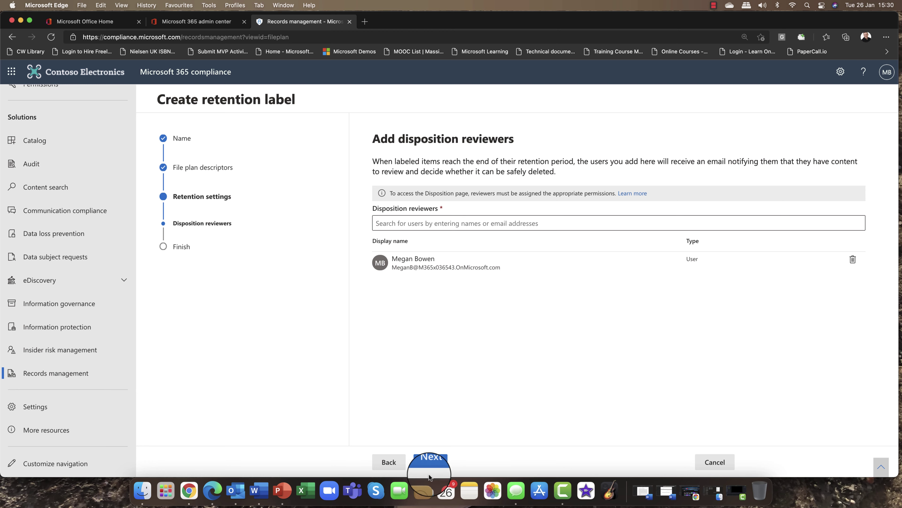
left_click(431, 462)
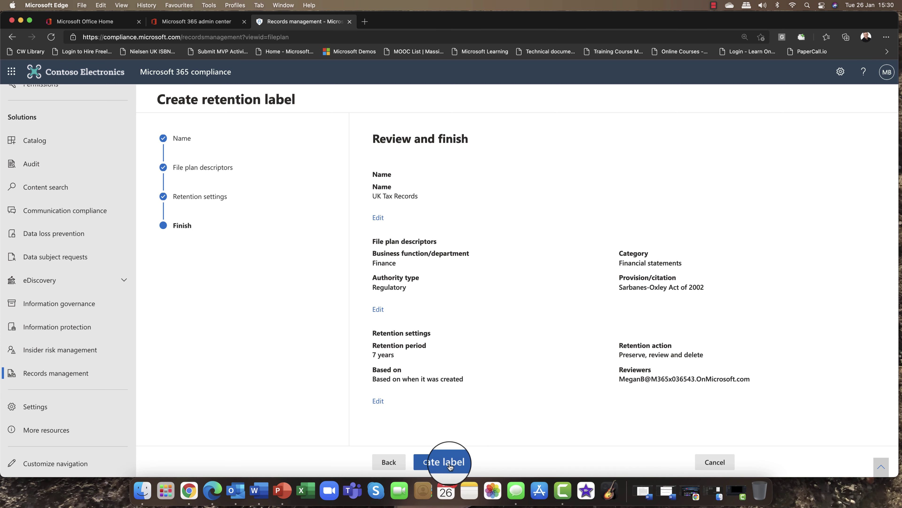
Finish creating the UK Tax Records label and choose to publish it to Microsoft 365 locations.
left_click(451, 467)
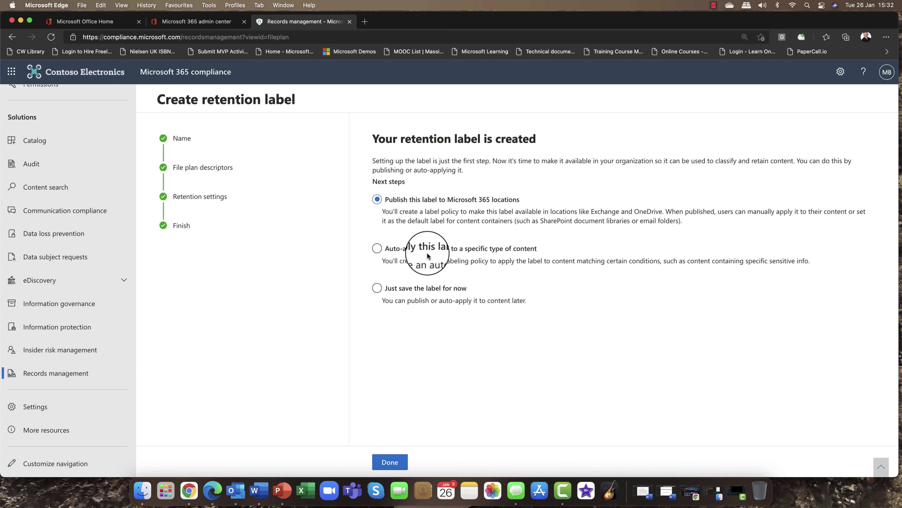
left_click(480, 255)
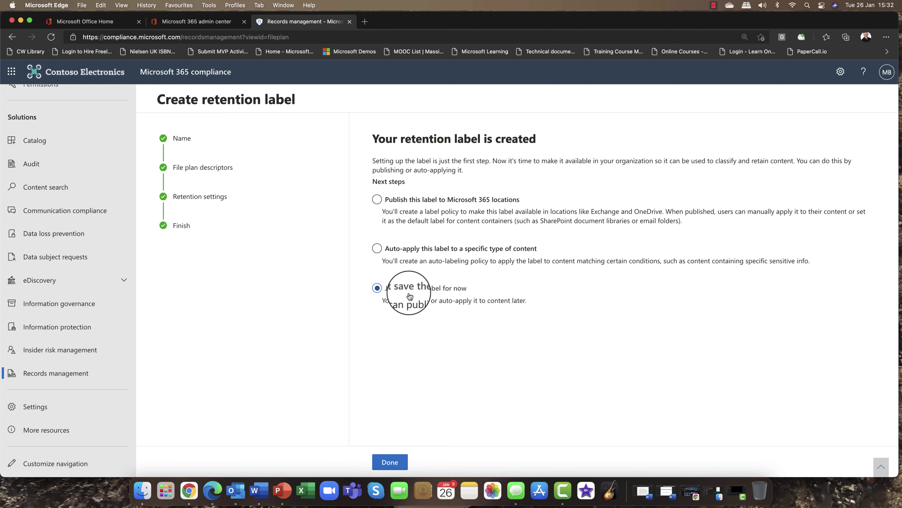
left_click(383, 202)
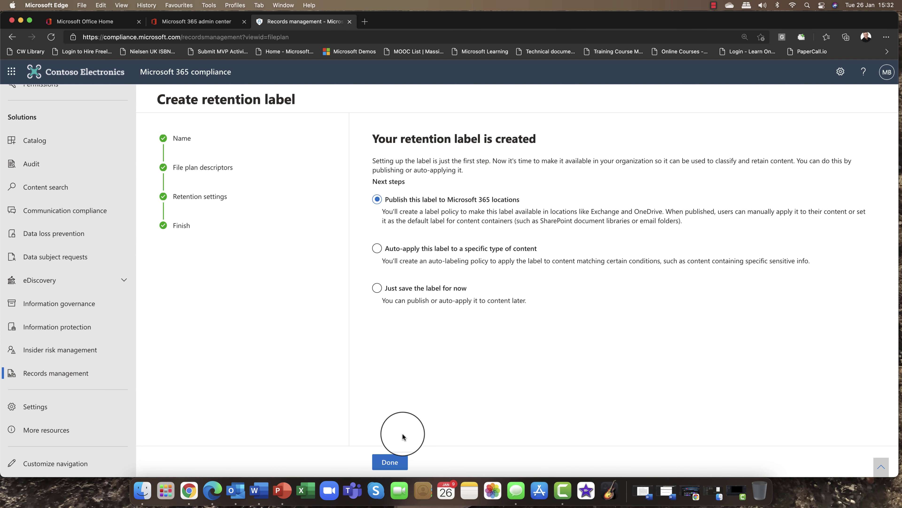
left_click(394, 464)
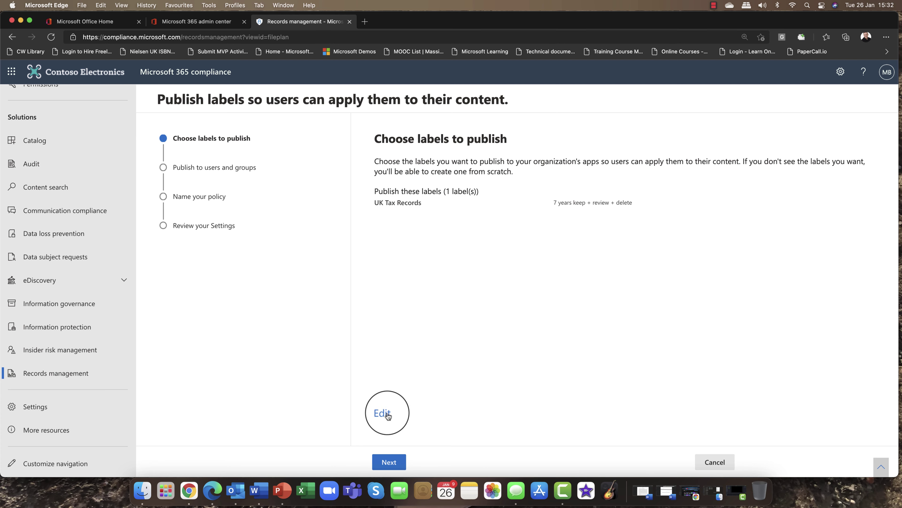
Confirm UK Tax Records as the only label to publish in the wizard.
left_click(388, 461)
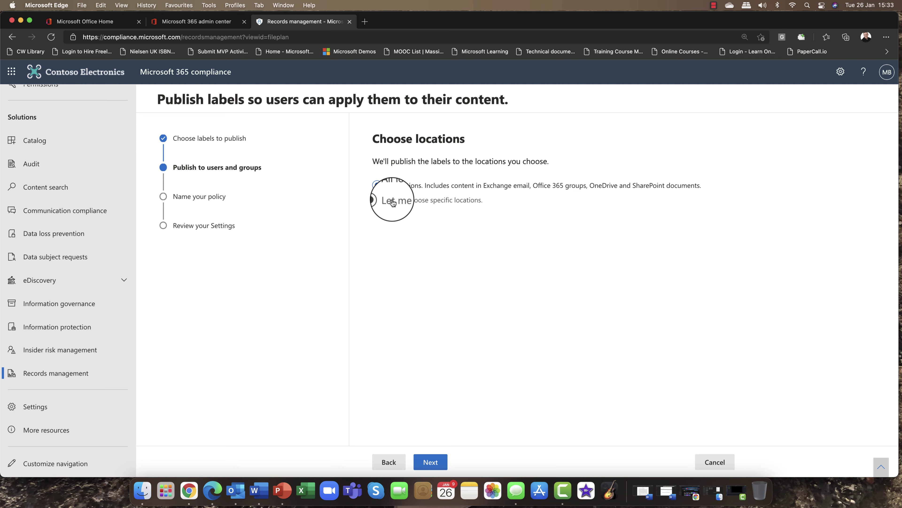
Keep All locations (Exchange, groups, OneDrive, SharePoint) and name the policy 'UK Policy'.
left_click(432, 468)
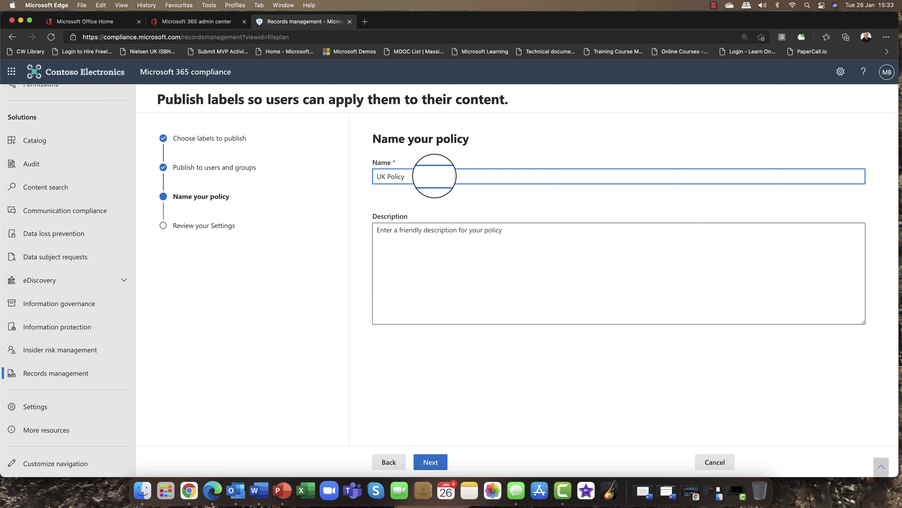
left_click(431, 462)
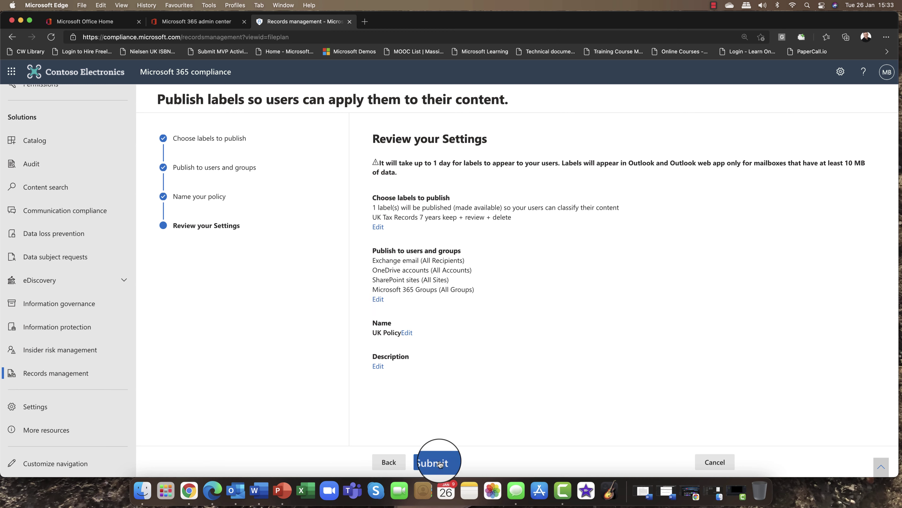
Submit the UK Policy label policy and close the wizard back to the file plan.
left_click(439, 463)
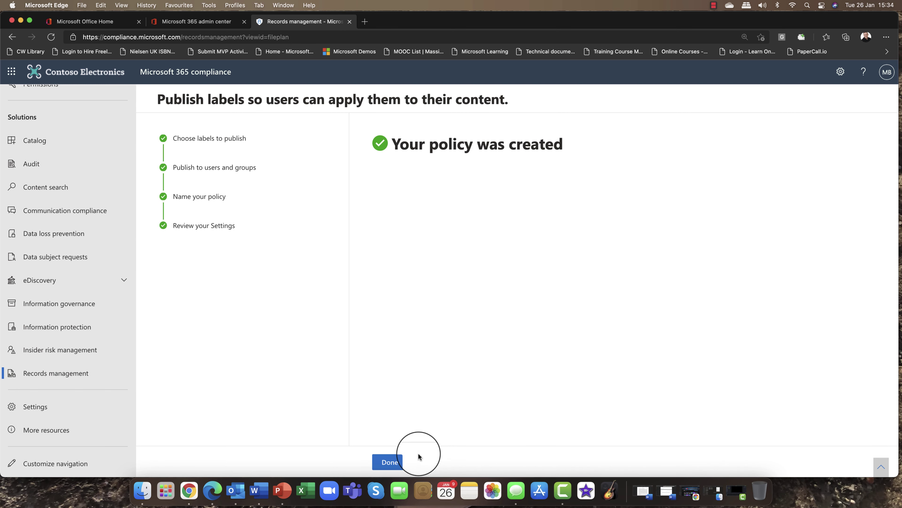
left_click(397, 462)
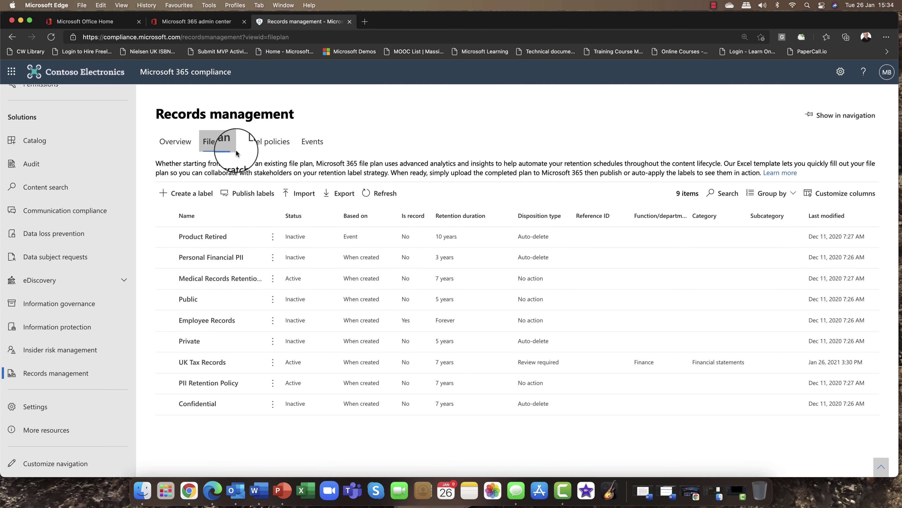
Check UK Policy is among the three label policies, then view the Events page.
left_click(257, 142)
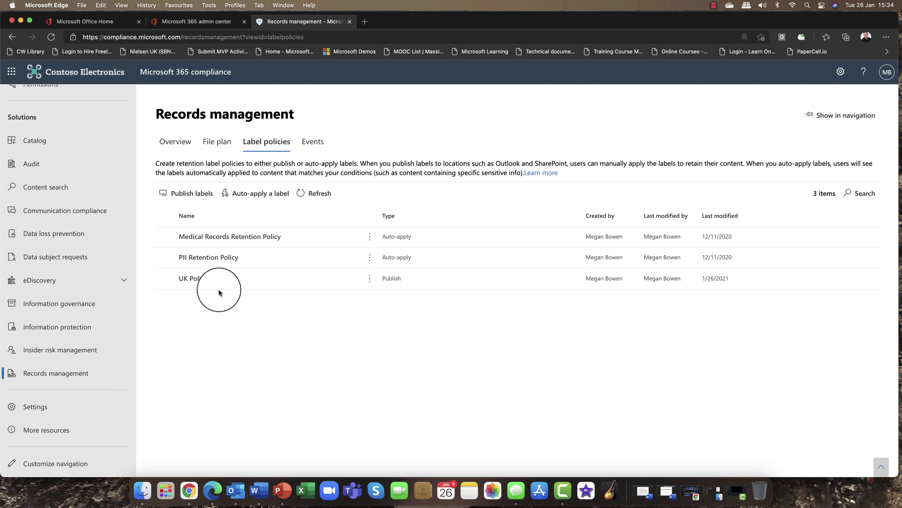
left_click(312, 150)
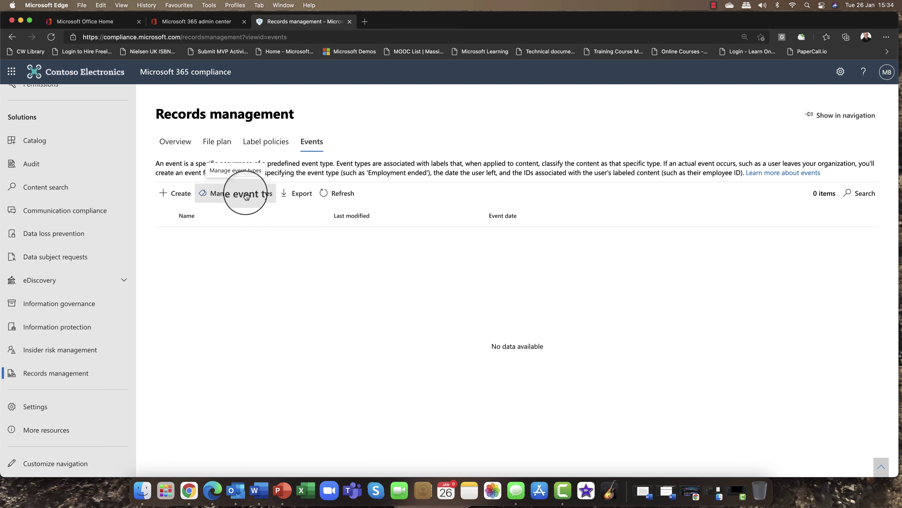
left_click(247, 196)
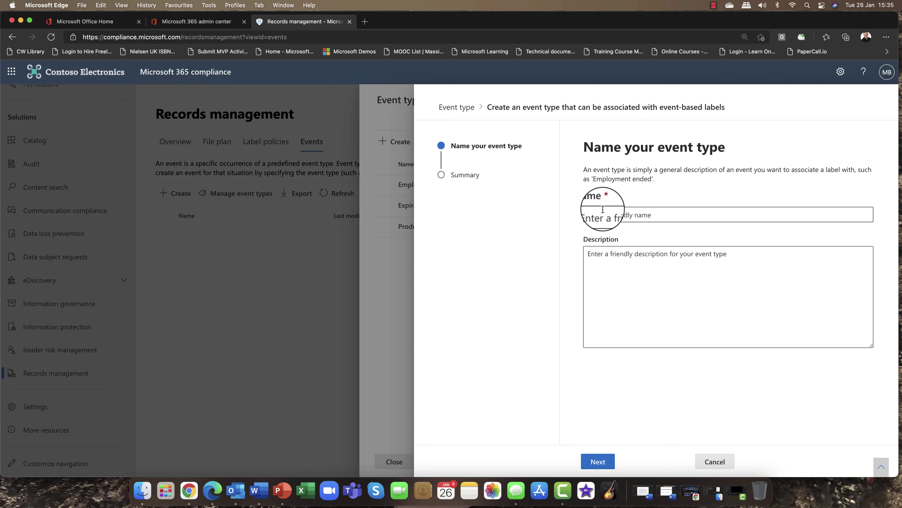
left_click(715, 461)
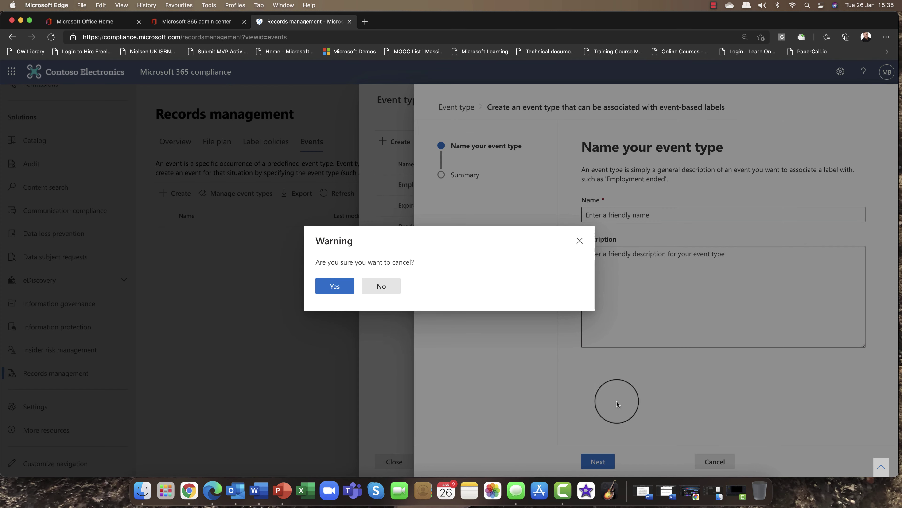
left_click(336, 290)
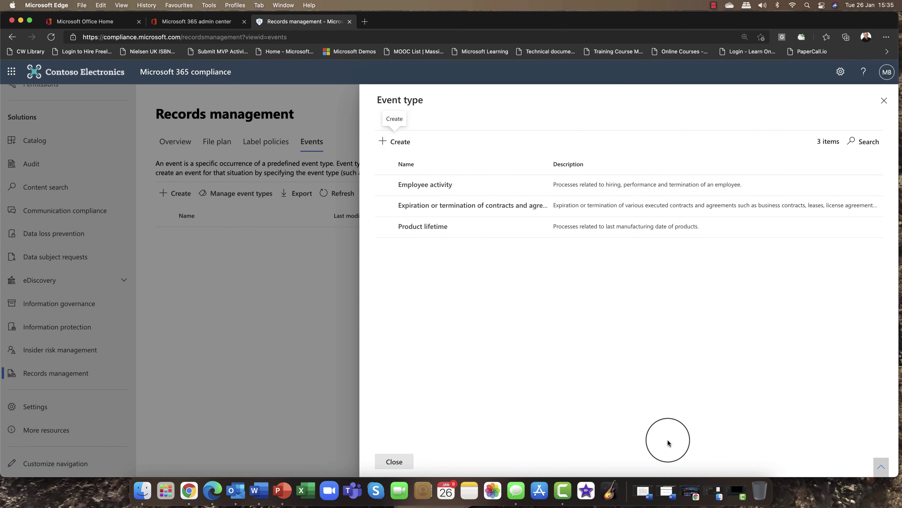
left_click(399, 462)
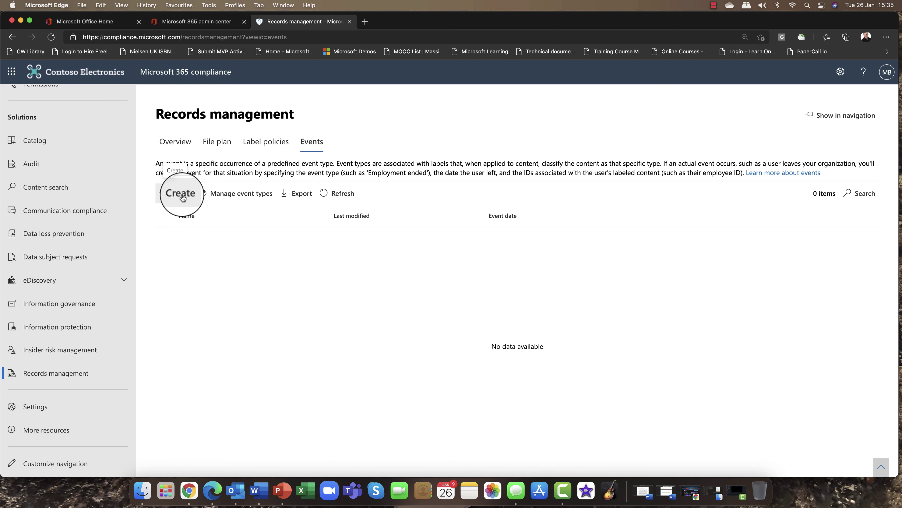
left_click(230, 200)
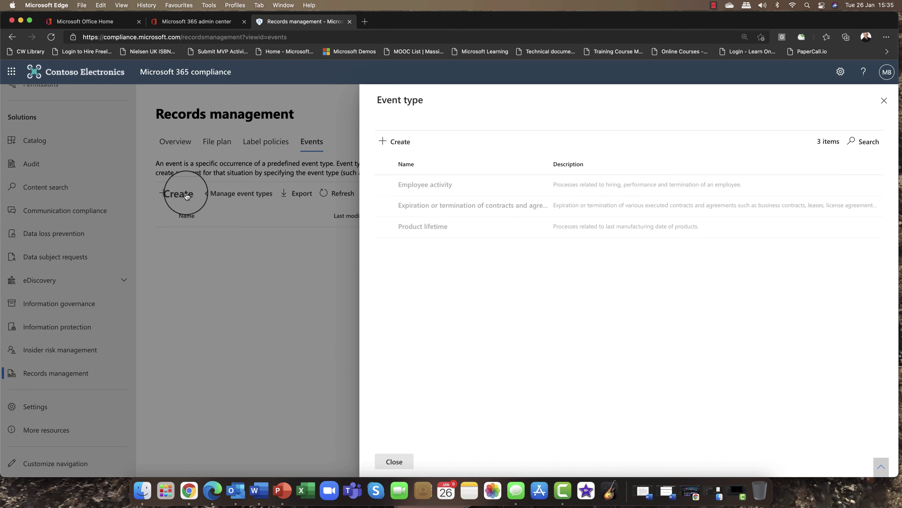
left_click(883, 100)
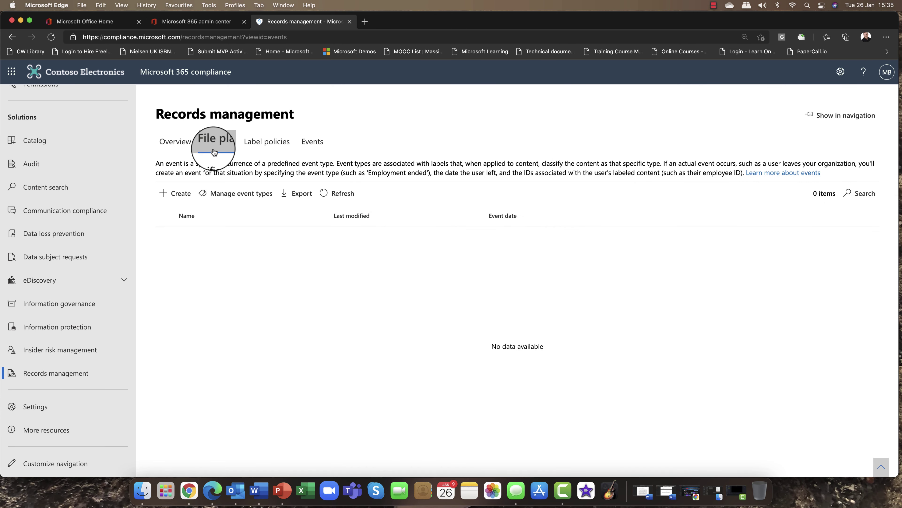
Inspect the Public label's retention details and admin description, then return to Label policies.
left_click(220, 143)
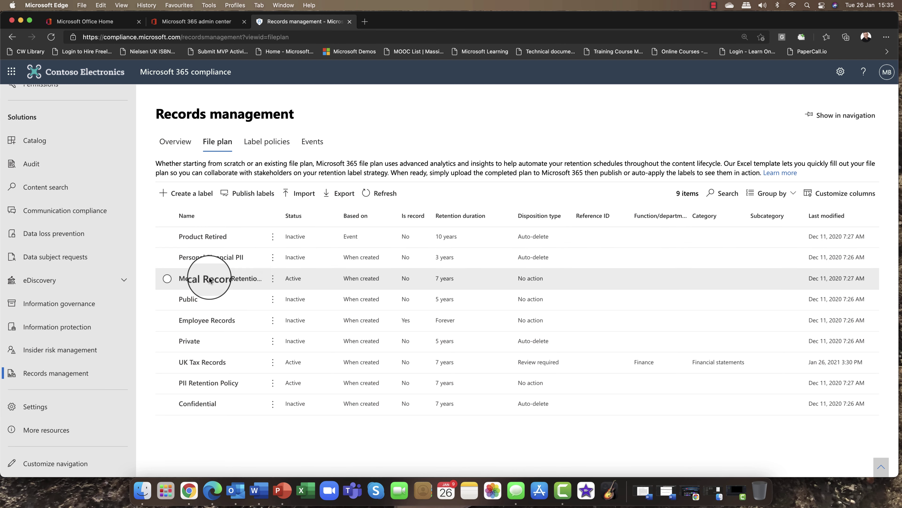
left_click(191, 300)
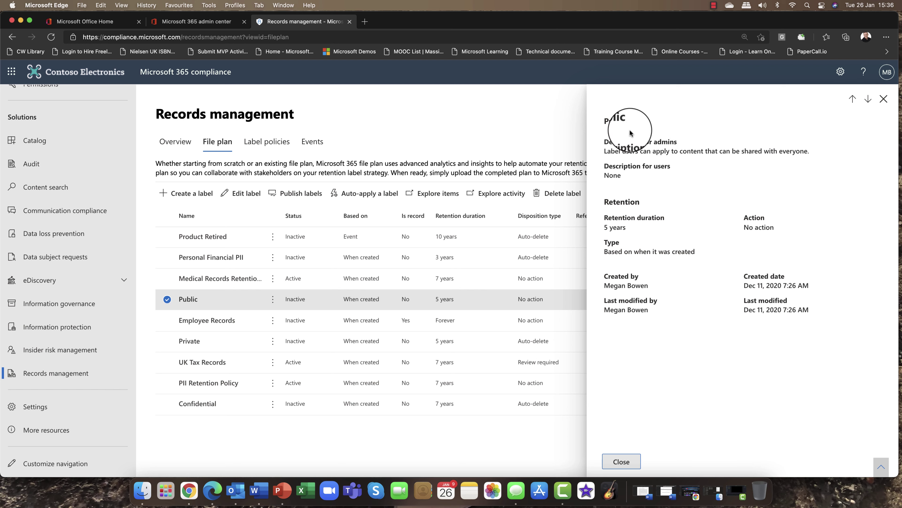
mouse_move(631, 142)
left_mouse_down()
mouse_move(639, 147)
mouse_move(626, 151)
left_mouse_up()
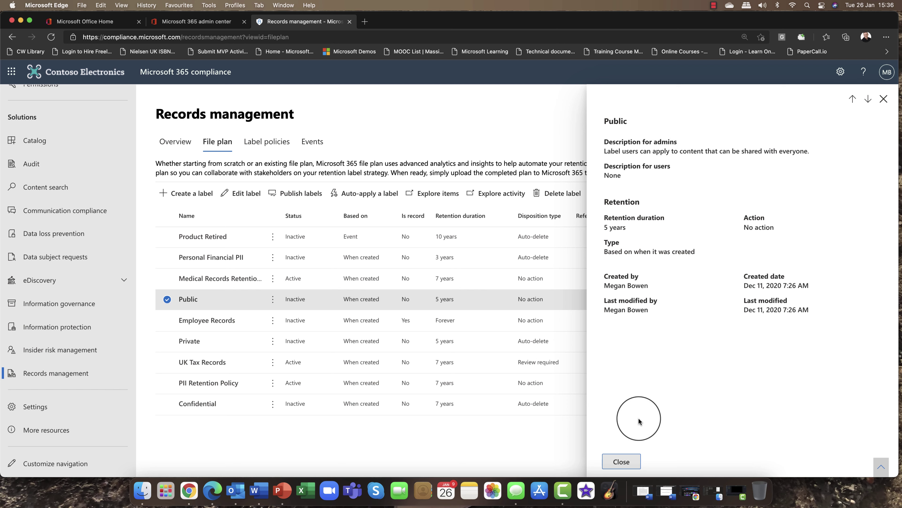
left_click(616, 462)
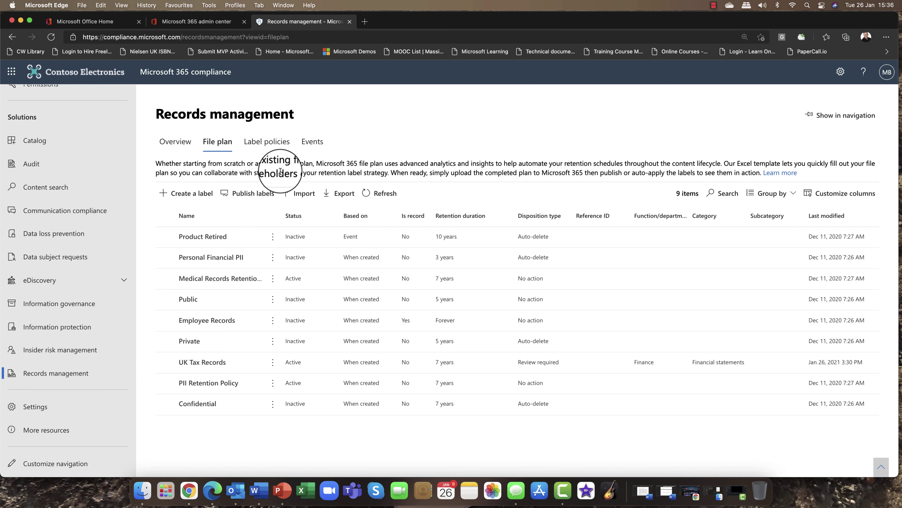
left_click(285, 139)
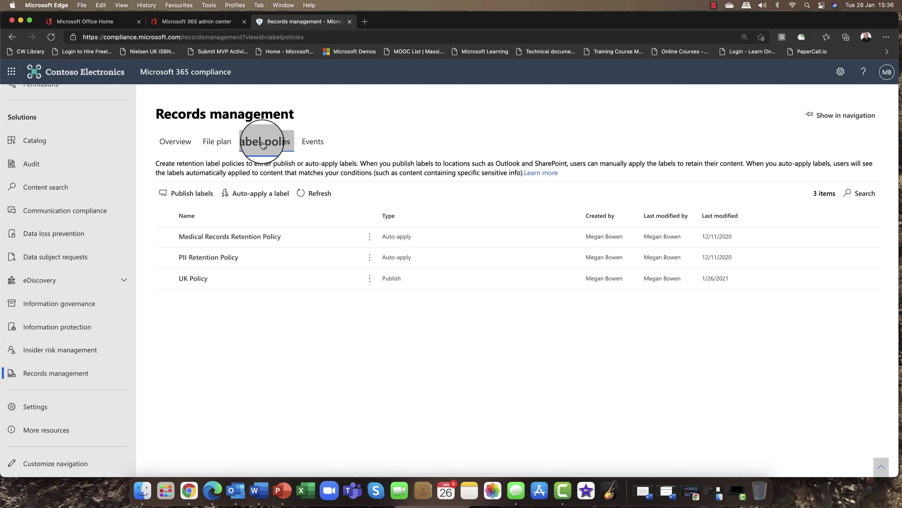
Switch to the Records management Overview page to see pending dispositions.
left_click(166, 145)
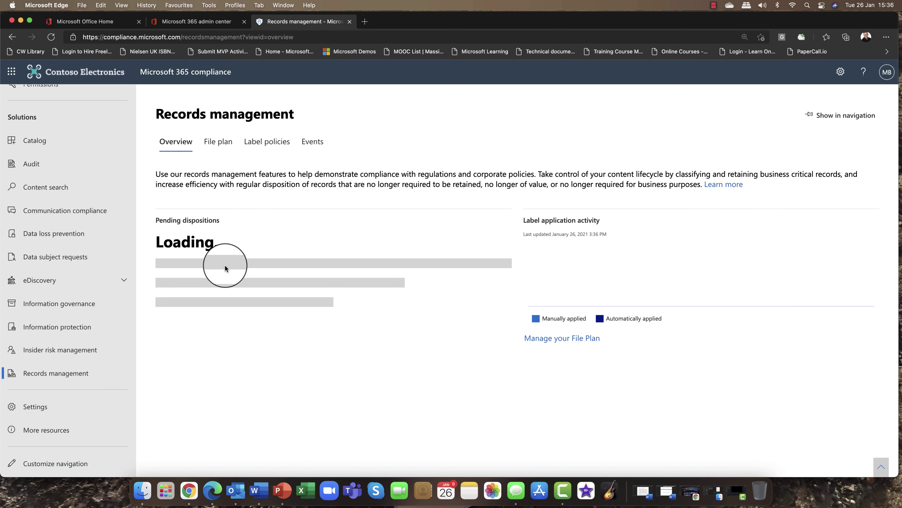